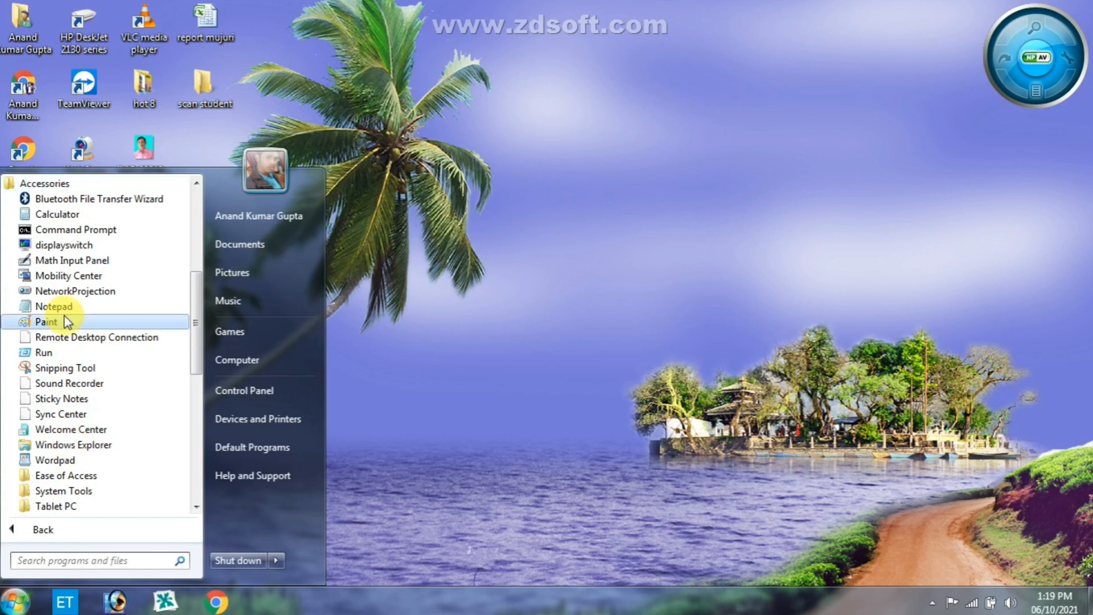
- Launch Notepad from the Accessories programs, maximize its window, and close it
{"action": "left_click", "coordinate": [54, 308]}
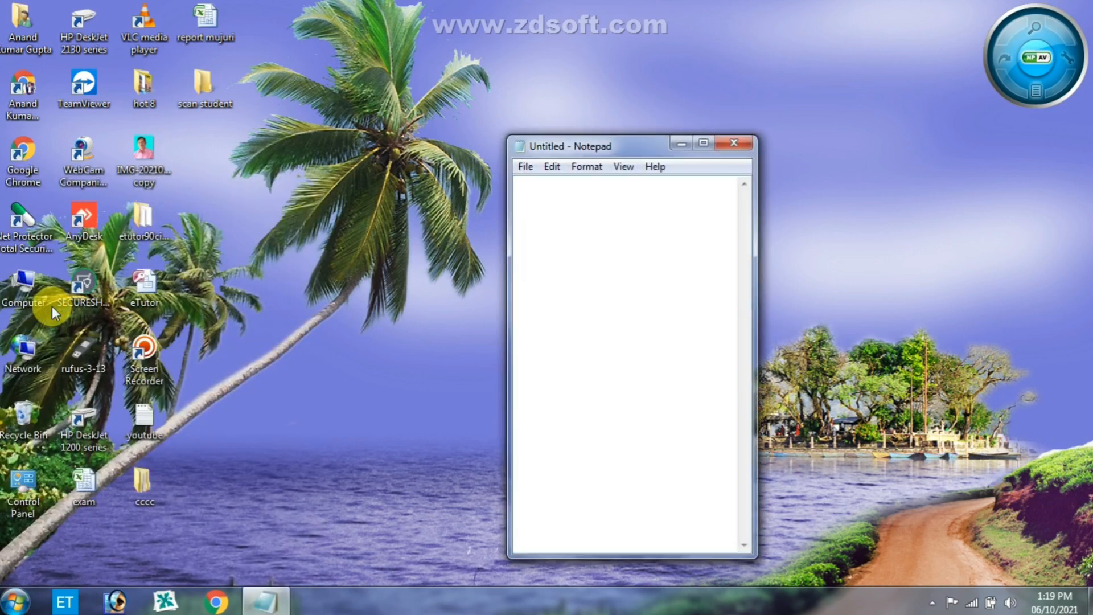
{"action": "left_click", "coordinate": [702, 143]}
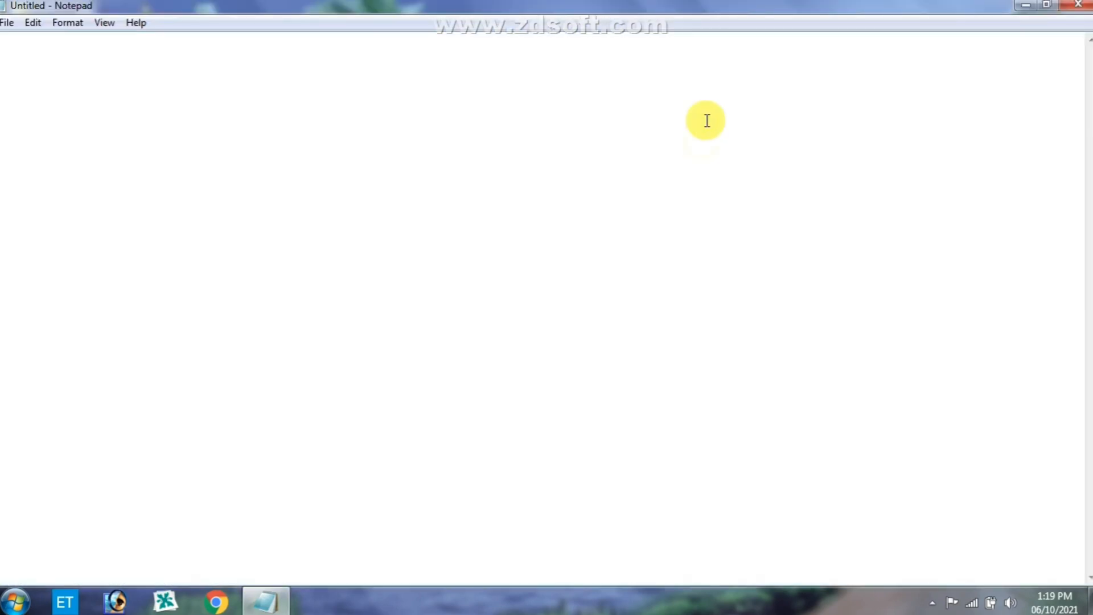
{"action": "left_click", "coordinate": [1080, 11]}
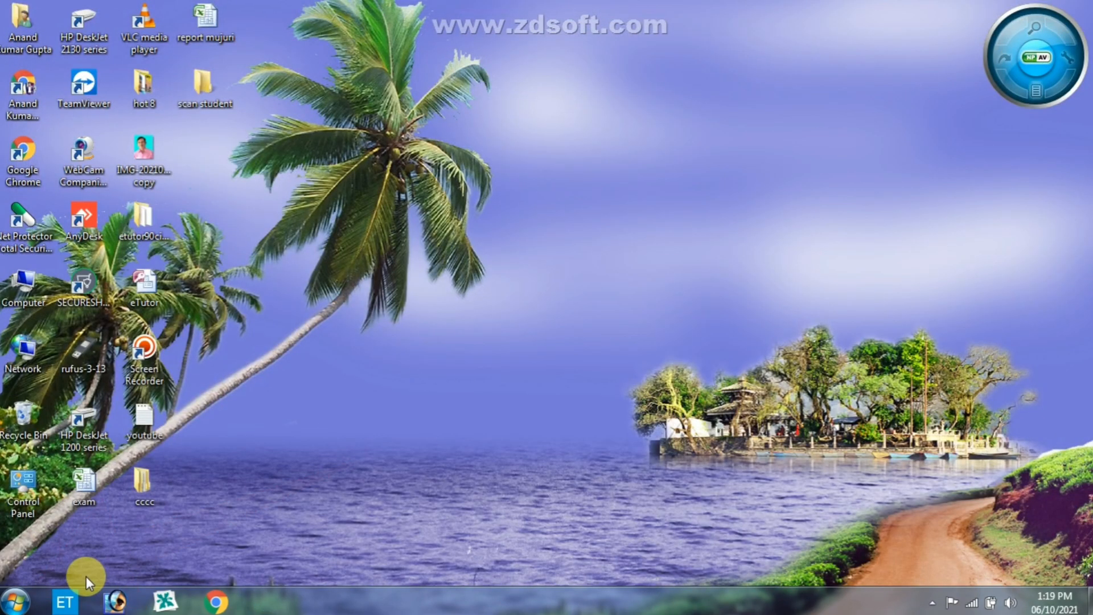
- Launch Notepad from its pinned Start menu entry, maximize the blank document window, and close it
{"action": "left_click", "coordinate": [16, 601]}
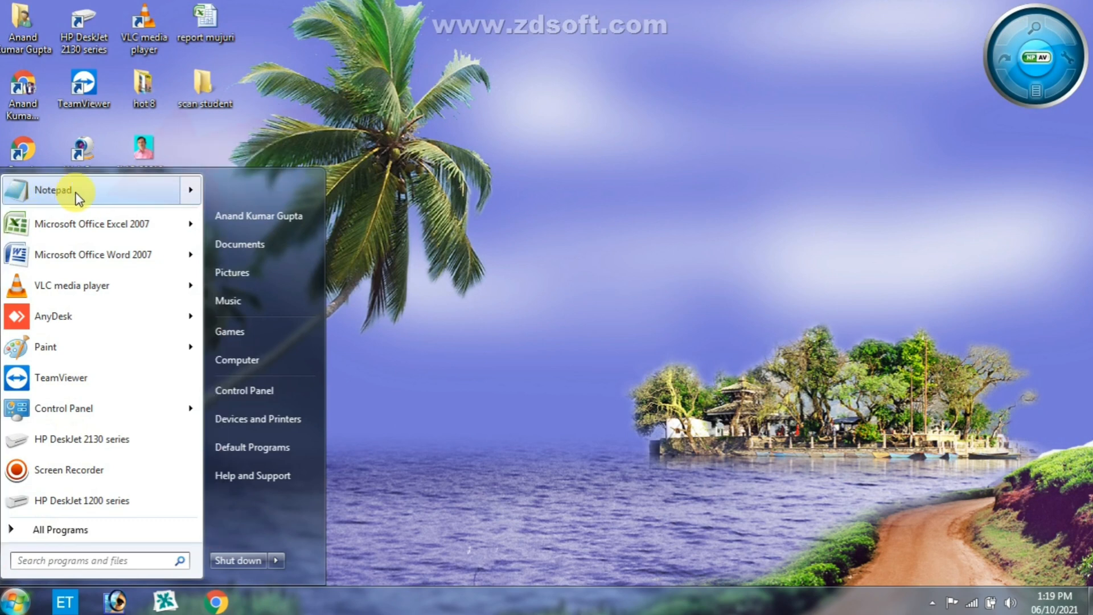
{"action": "mouse_move", "coordinate": [75, 193]}
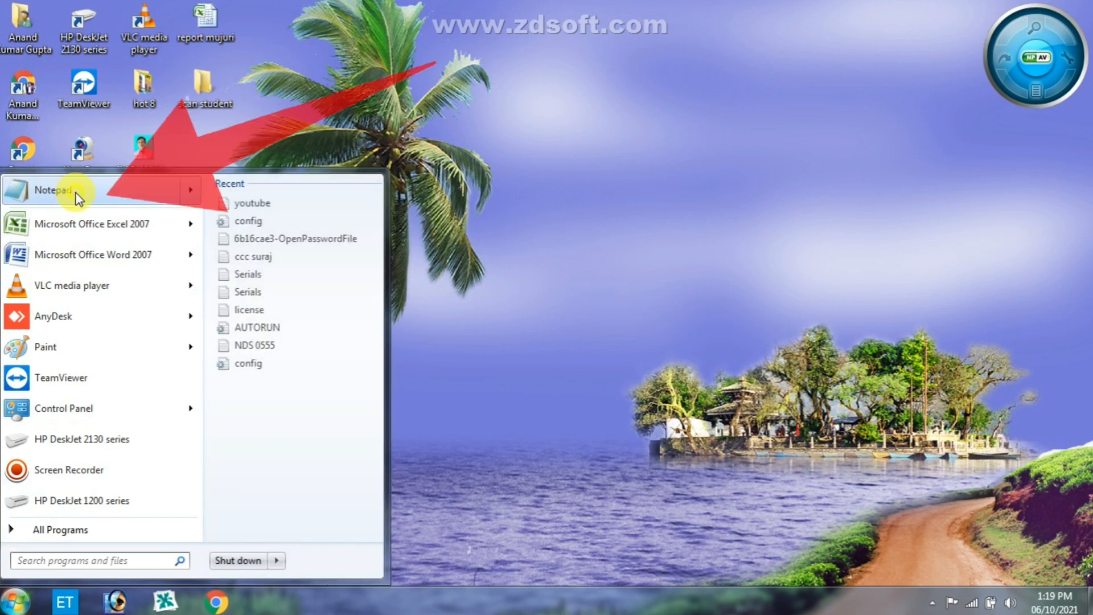
{"action": "left_click", "coordinate": [75, 192]}
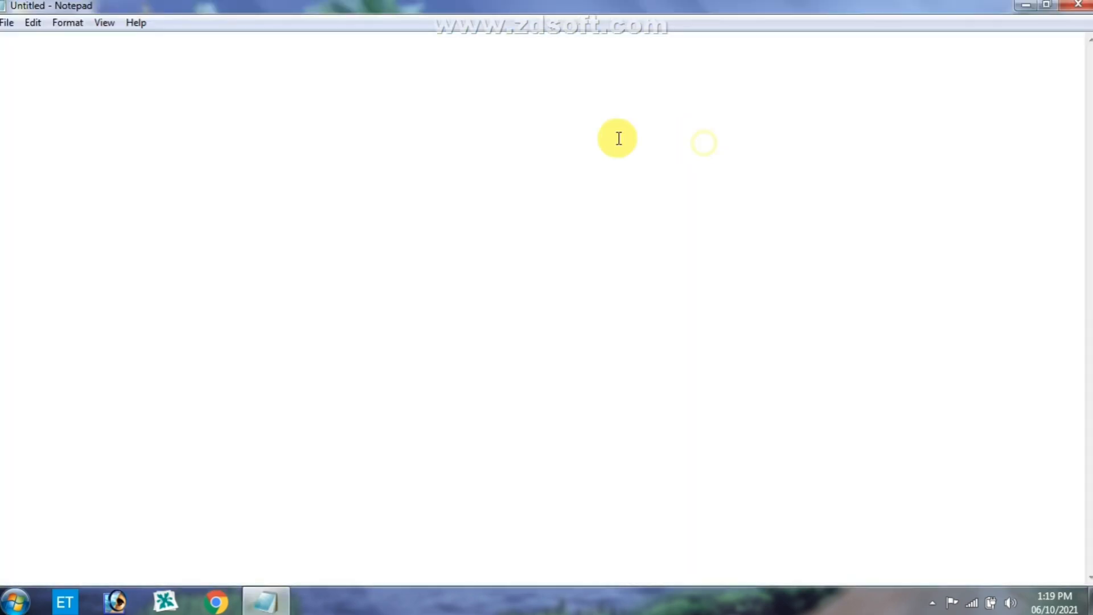
{"action": "left_click", "coordinate": [704, 142]}
{"action": "left_click", "coordinate": [1081, 6]}
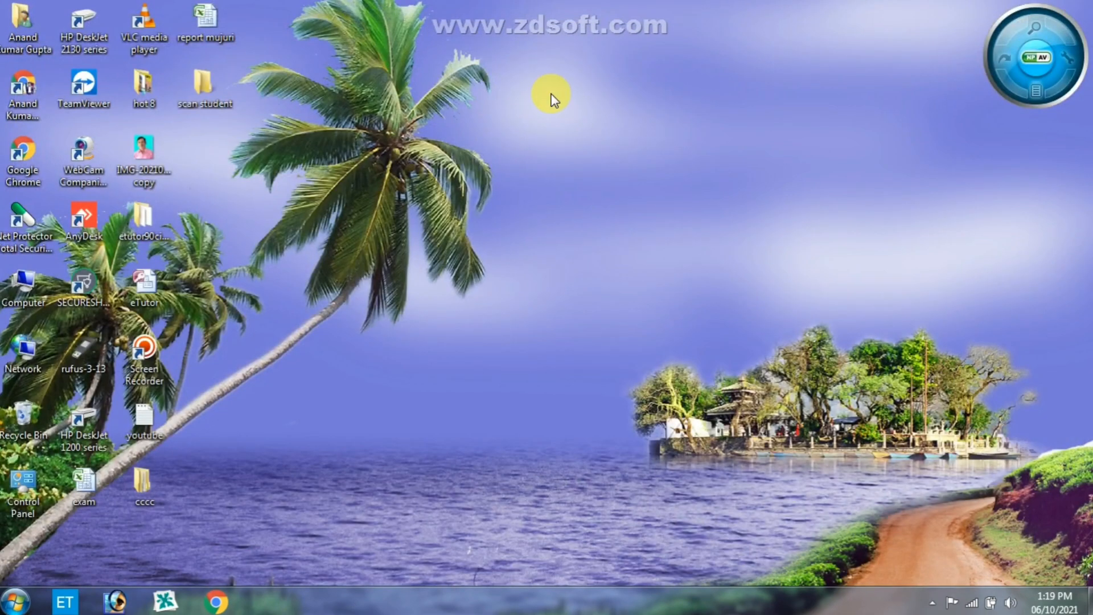
{"action": "left_click", "coordinate": [8, 606]}
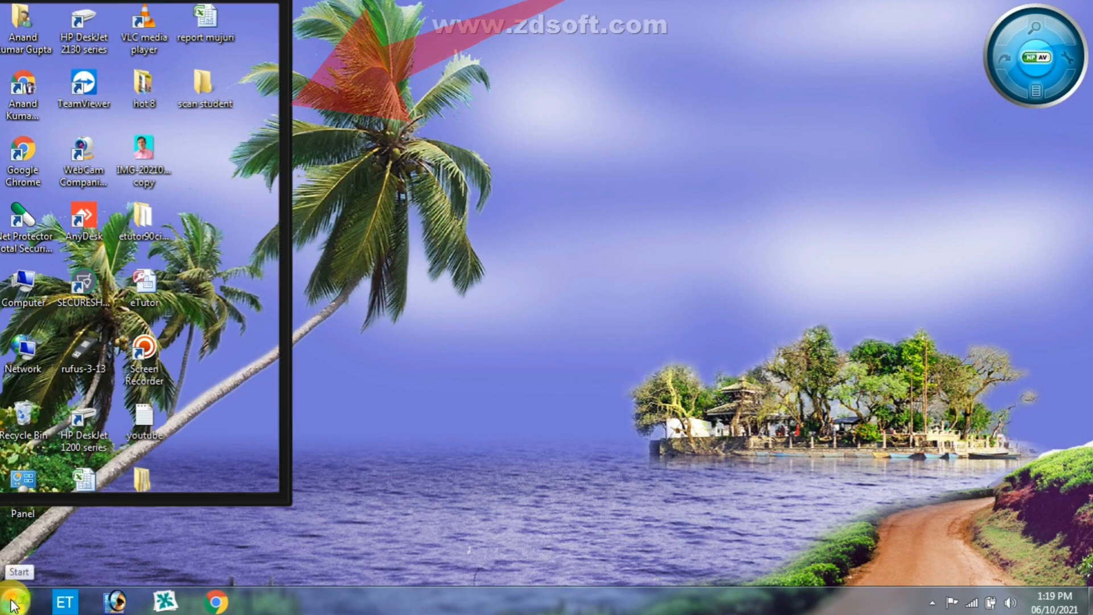
{"action": "left_click", "coordinate": [12, 605]}
{"action": "left_click", "coordinate": [17, 605]}
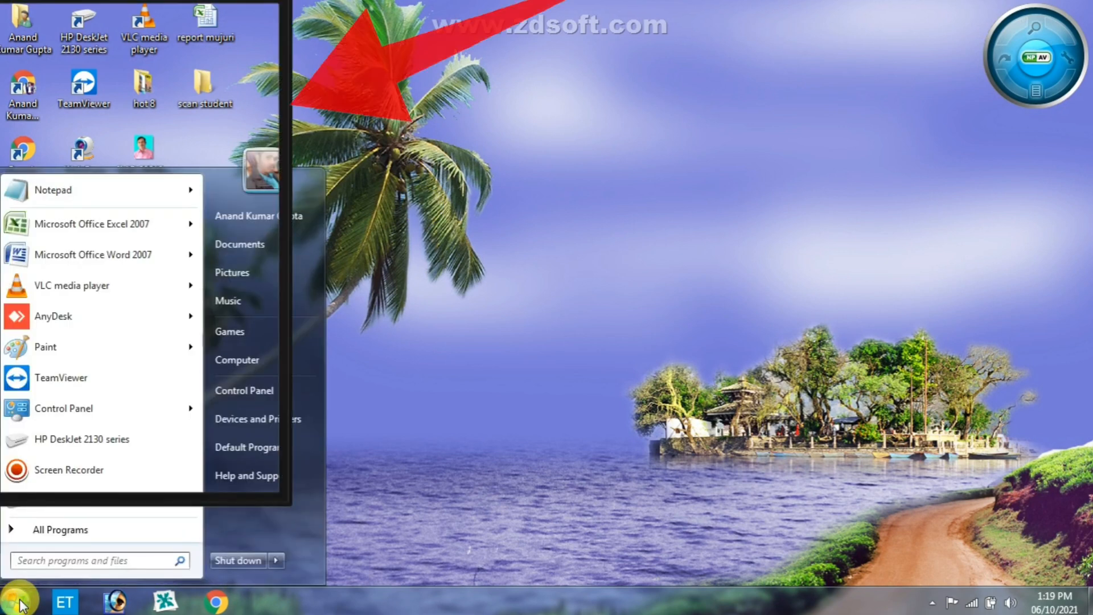
{"action": "left_click", "coordinate": [479, 361]}
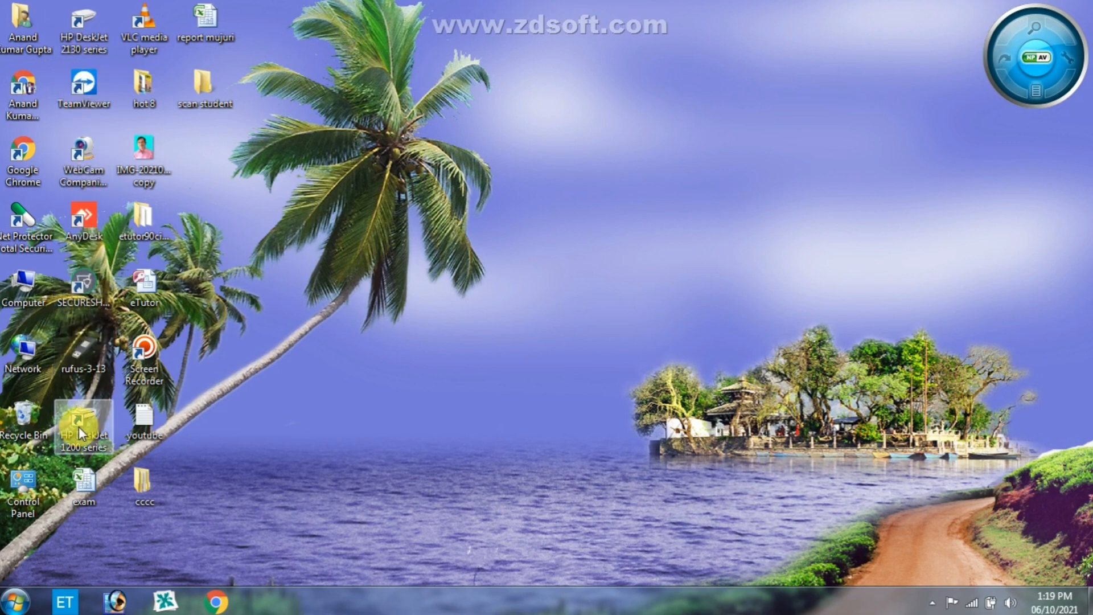
{"action": "left_click", "coordinate": [21, 605]}
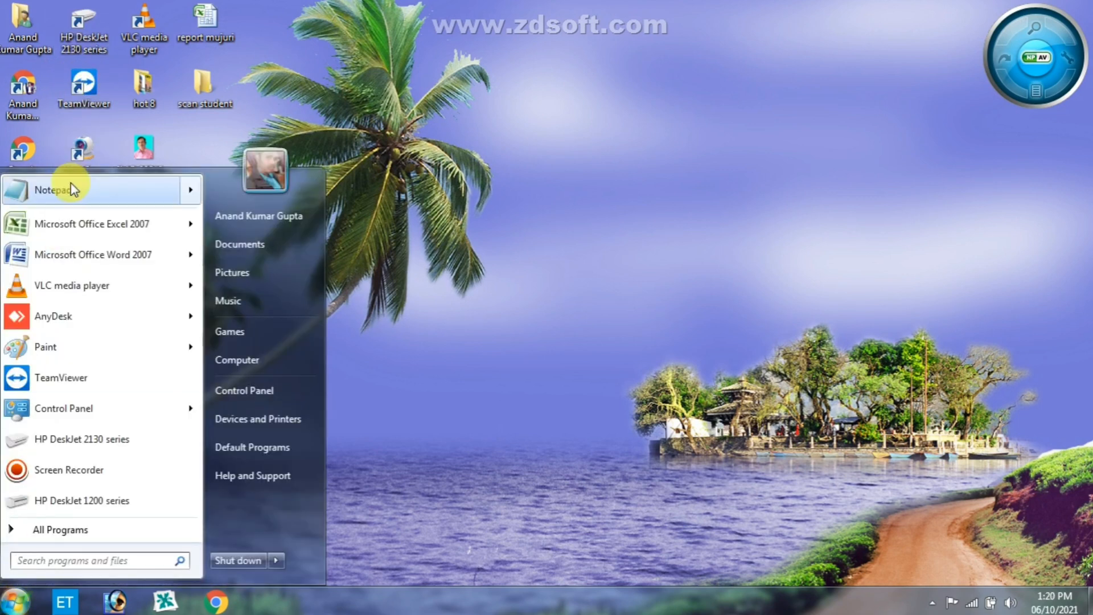
{"action": "right_click", "coordinate": [67, 188]}
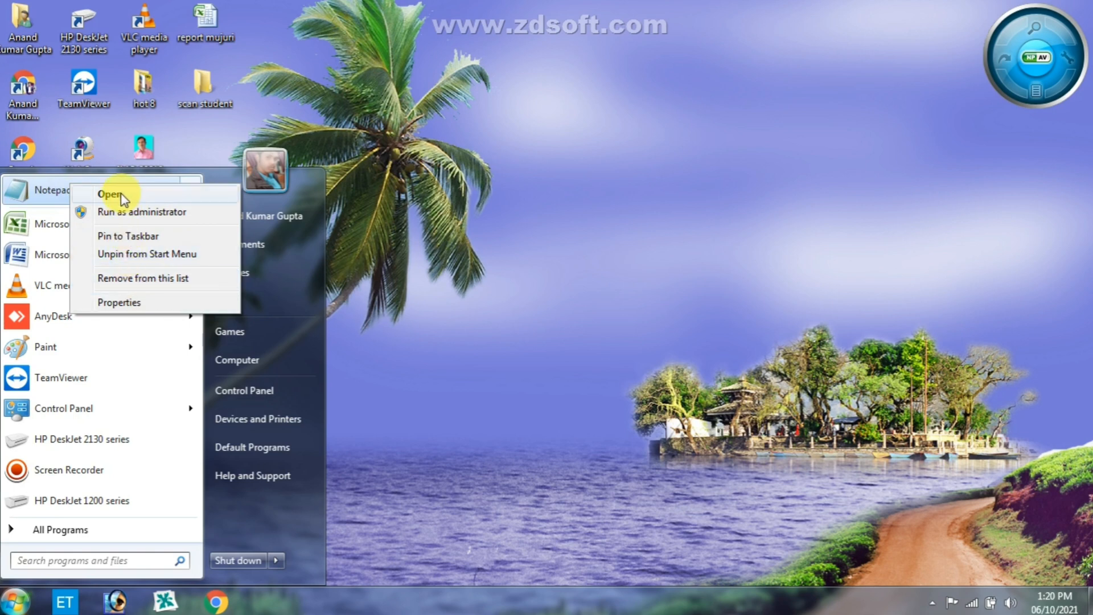
{"action": "left_click", "coordinate": [378, 211]}
- Create a desktop shortcut for Notepad from its pinned Start menu entry
{"action": "left_click", "coordinate": [16, 601]}
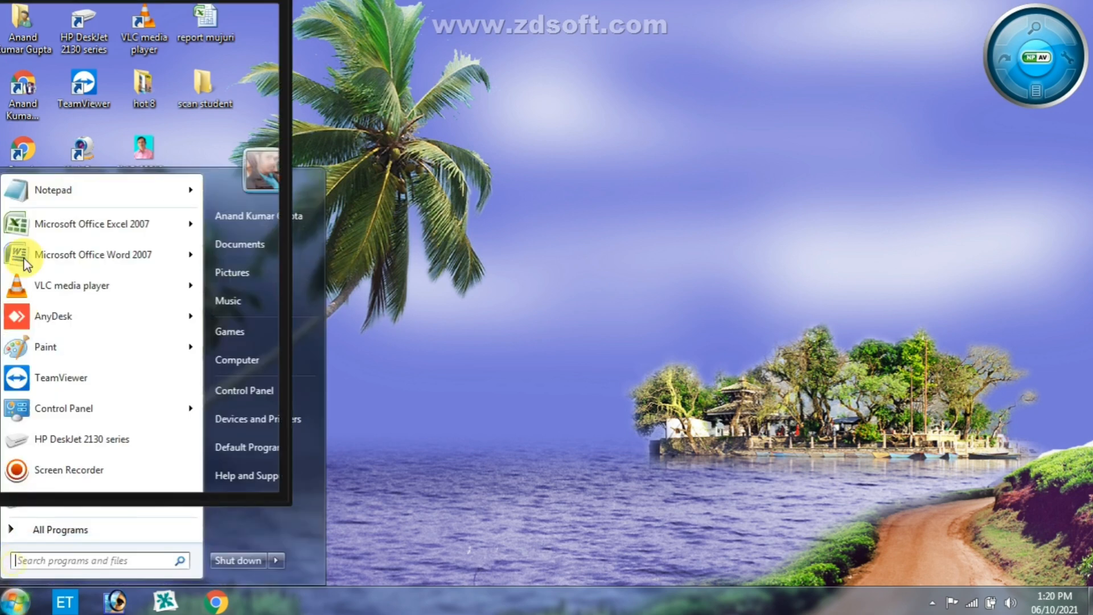
{"action": "left_click_drag", "start_coordinate": [60, 188], "coordinate": [521, 257]}
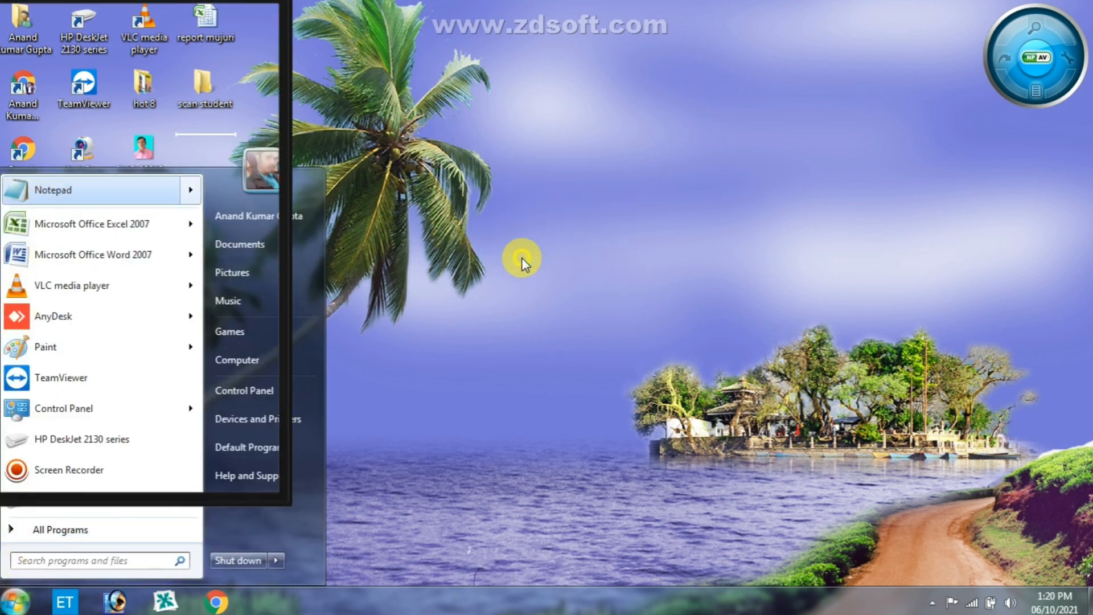
{"action": "left_click", "coordinate": [521, 258]}
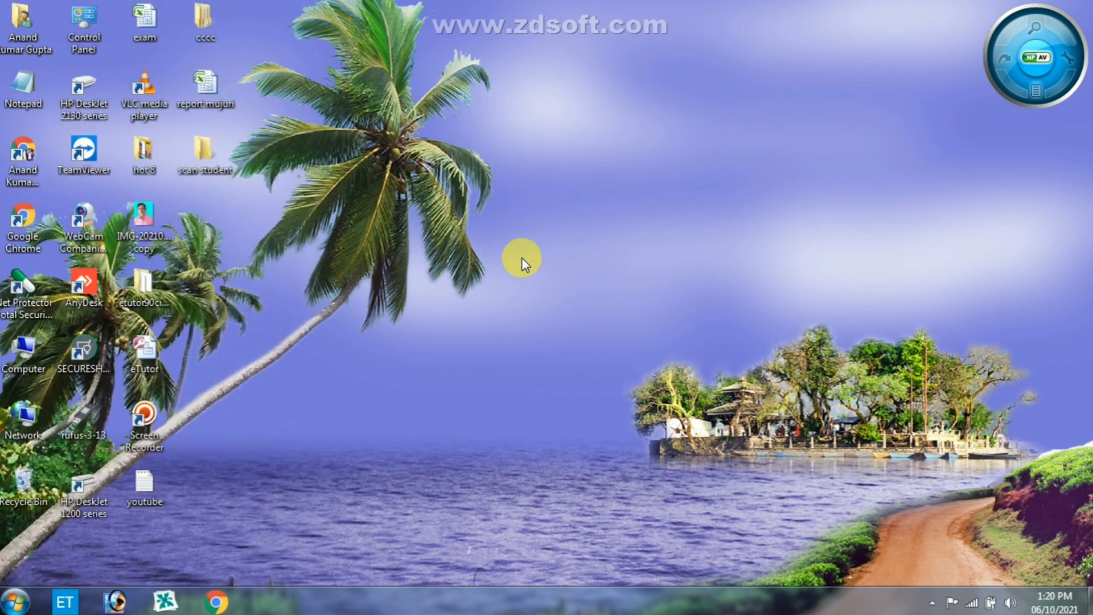
- Launch Notepad from its desktop shortcut, maximize the window, and close it
{"action": "double_click", "coordinate": [25, 91]}
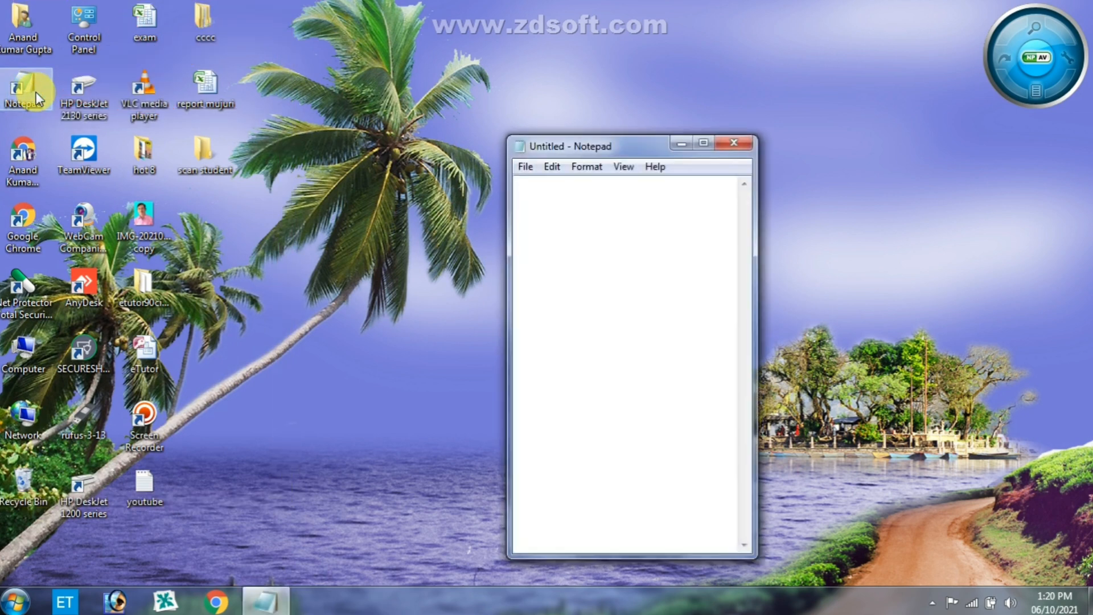
{"action": "left_click", "coordinate": [704, 143]}
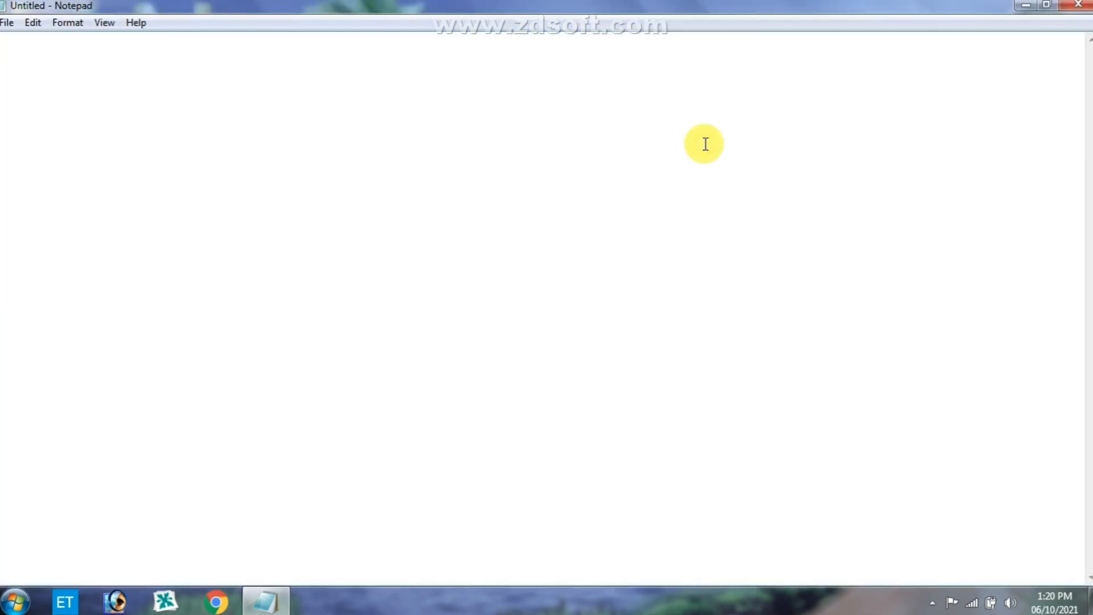
{"action": "left_click", "coordinate": [1073, 8]}
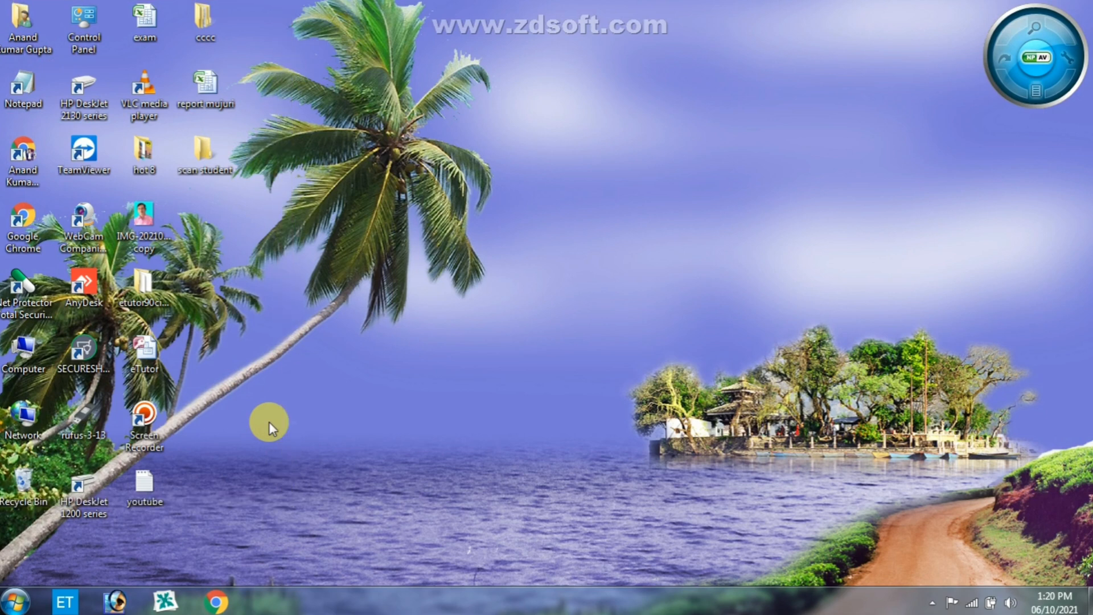
- Launch Notepad through the Run dialog with the command notepad and maximize its window
{"action": "key", "text": "super+r"}
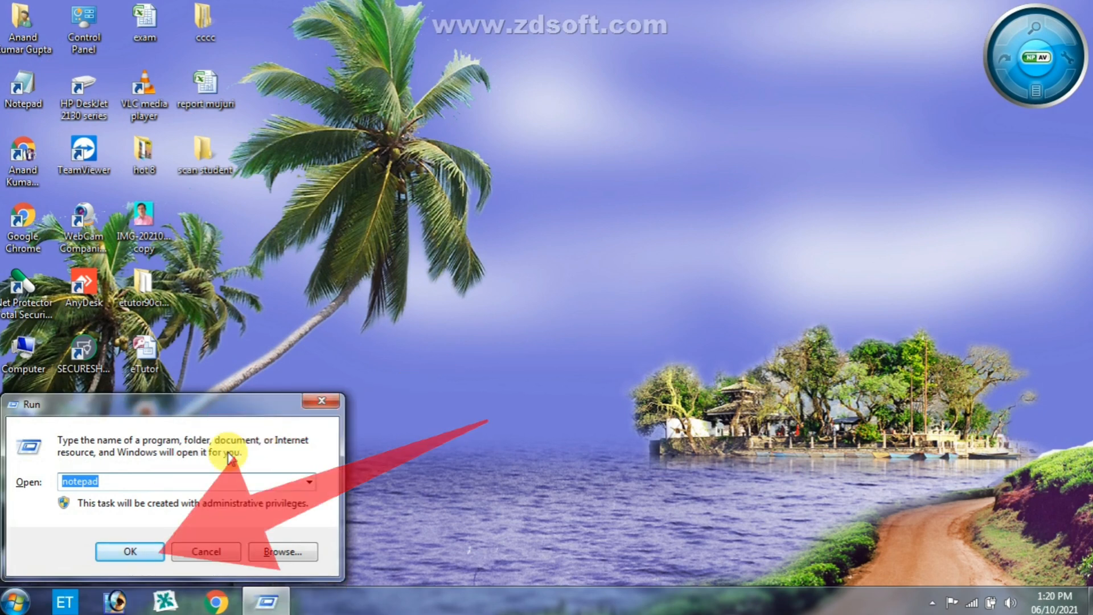
{"action": "left_click", "coordinate": [144, 552]}
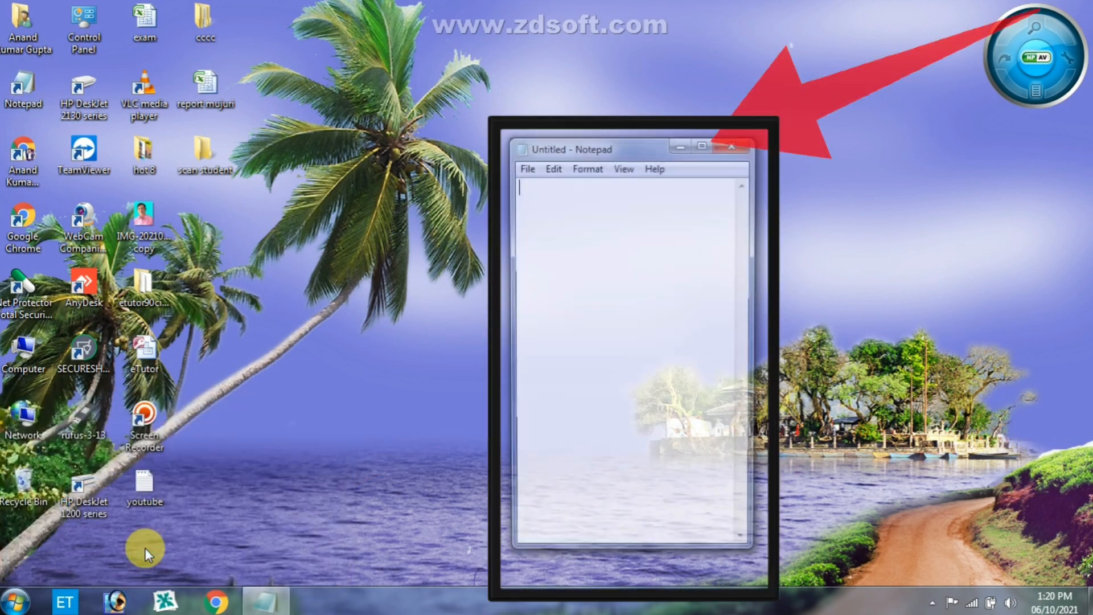
{"action": "left_click", "coordinate": [704, 143]}
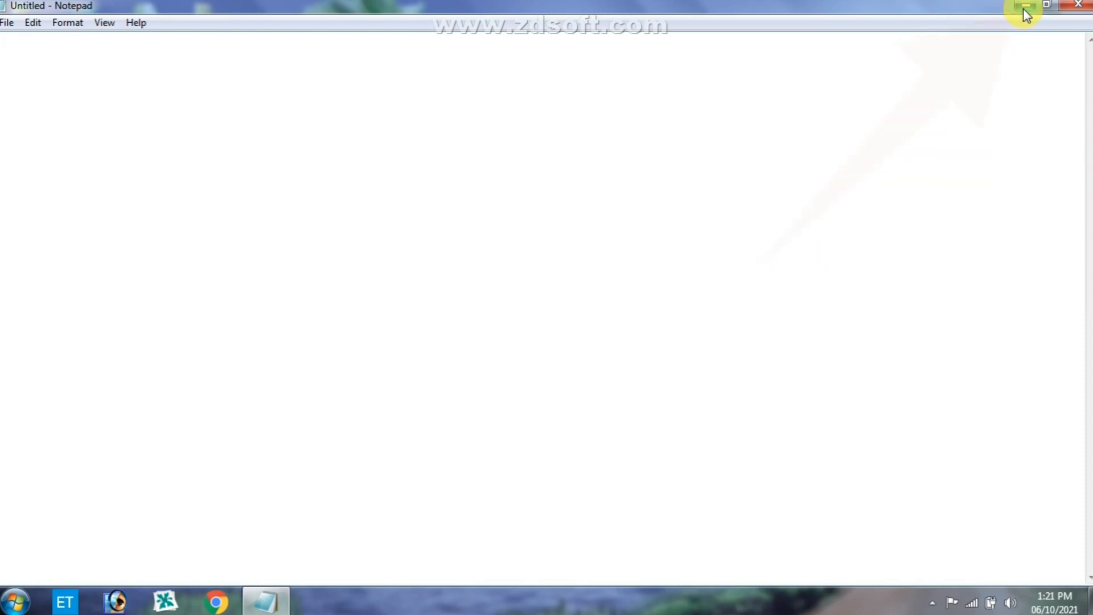
- Minimize and reopen the blank Notepad window, and paste the copied passage about healthy food into it
{"action": "left_click", "coordinate": [1024, 8]}
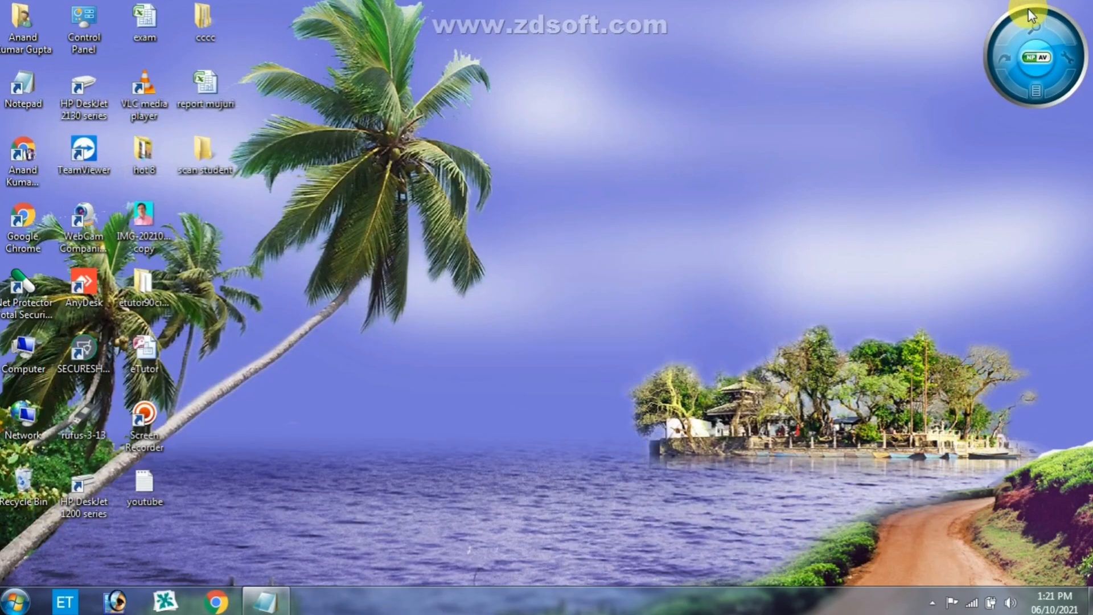
{"action": "left_click", "coordinate": [275, 592]}
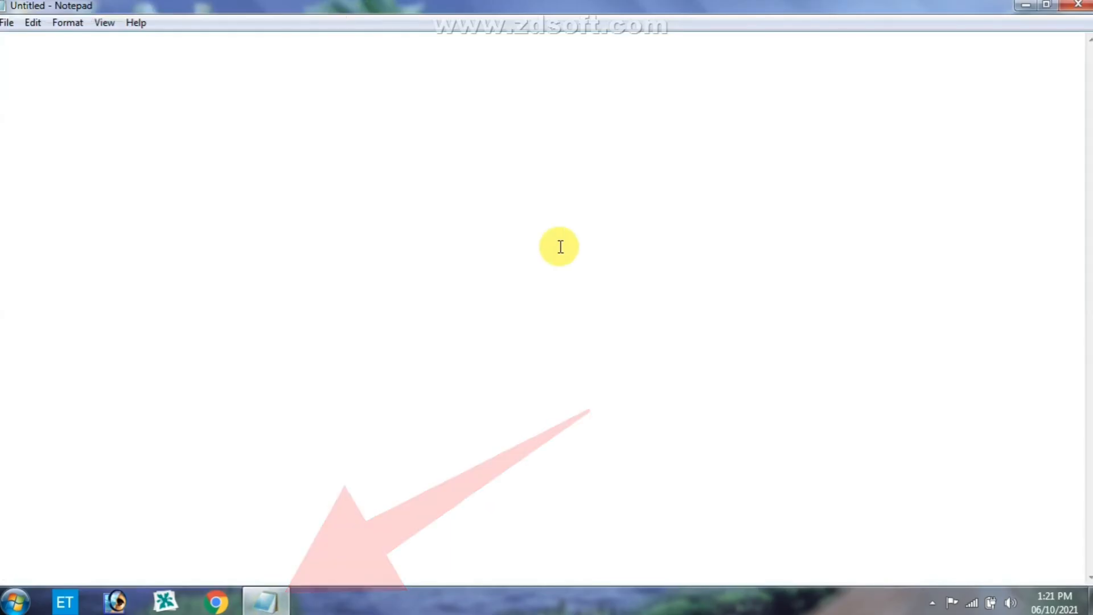
{"action": "type", "text": "It keeps on working thought at a slower rate, even when we fall Sleep some activities such as pumping of blood supply of air. Digestion etc goes on round the clock. To do all our work it is essential that we remain healthy. For this, we all take nutritious balanced diet. The food we eat, Helps us two grow and to stay alive it gives us energy to work and keep us fit and healthy. We it wheat, rice, vegetables, fruits and pulses .Some of use also eat meat fish and eggs eating only one type of food will not give our body everything it needs to work play grown and to fight against diseases."}
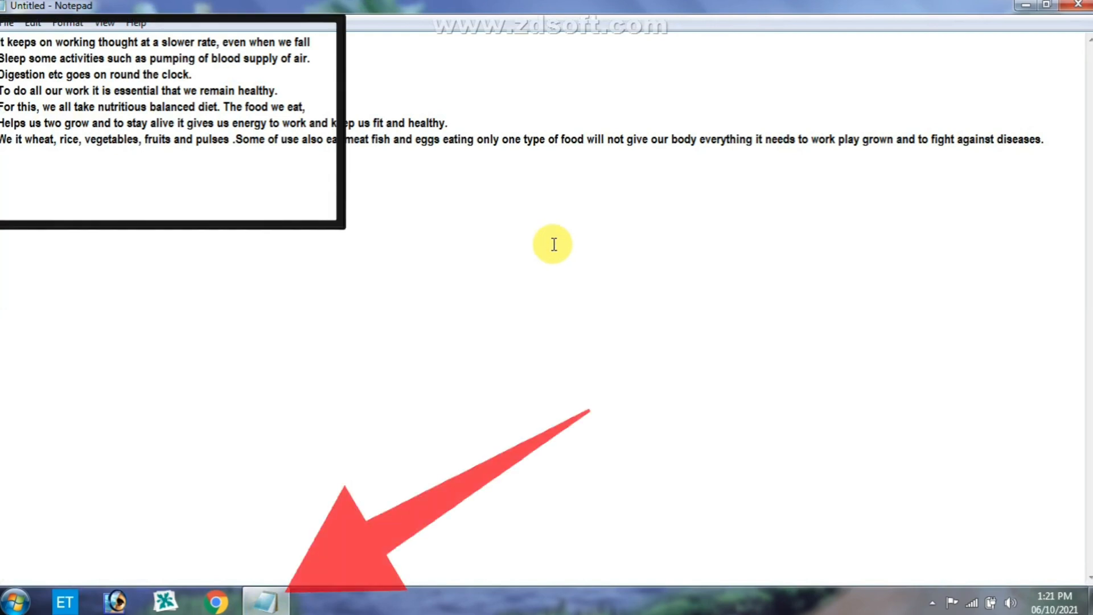
- Minimize the Notepad window containing the pasted passage and bring it back on screen
{"action": "left_click", "coordinate": [1025, 7]}
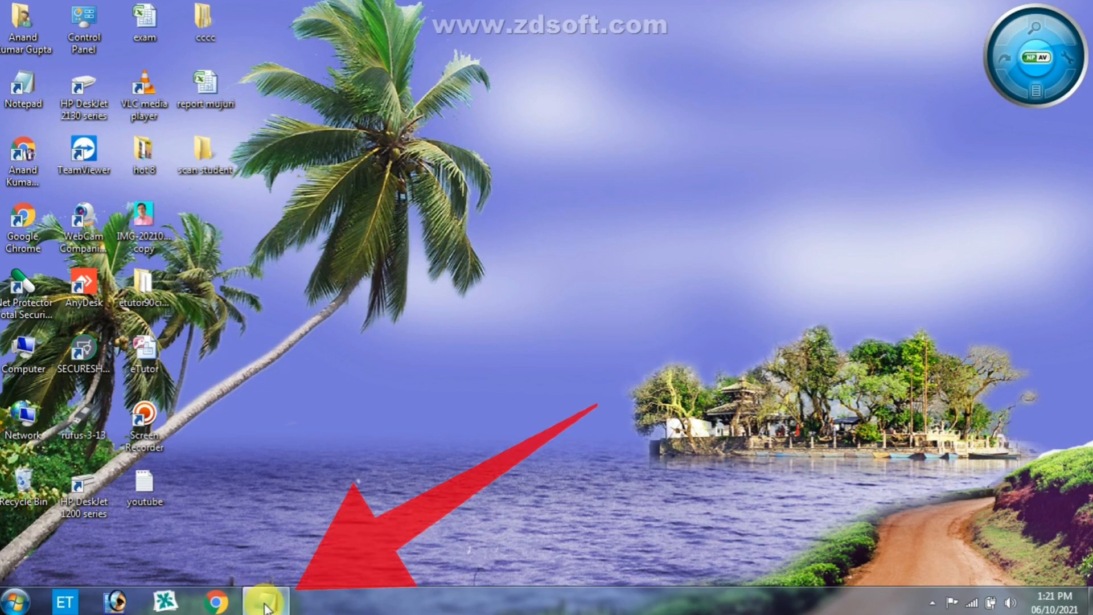
{"action": "mouse_move", "coordinate": [273, 606]}
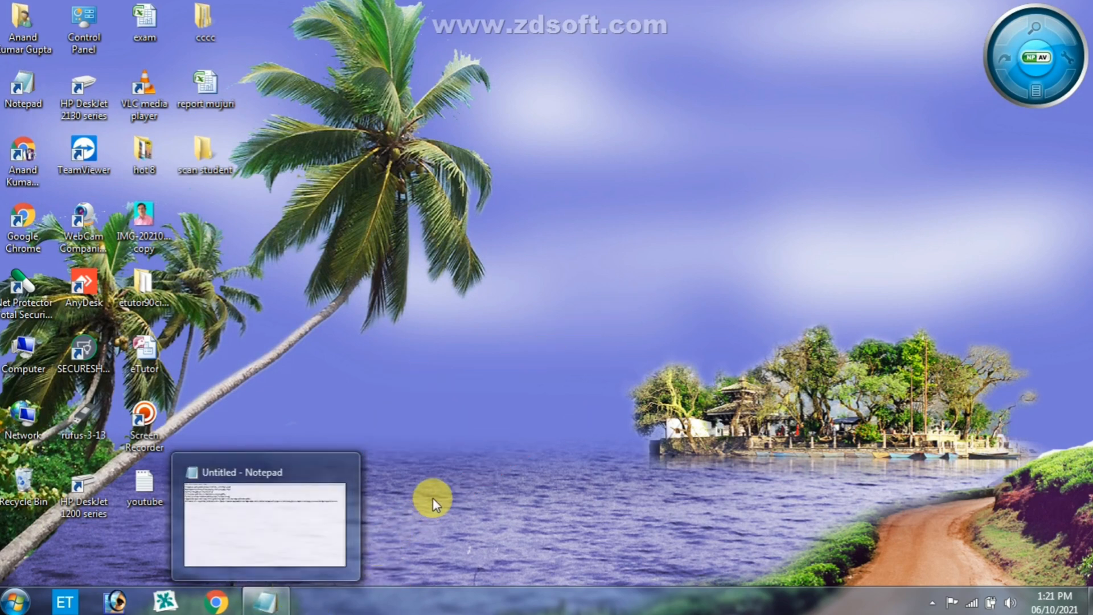
{"action": "left_click", "coordinate": [259, 602]}
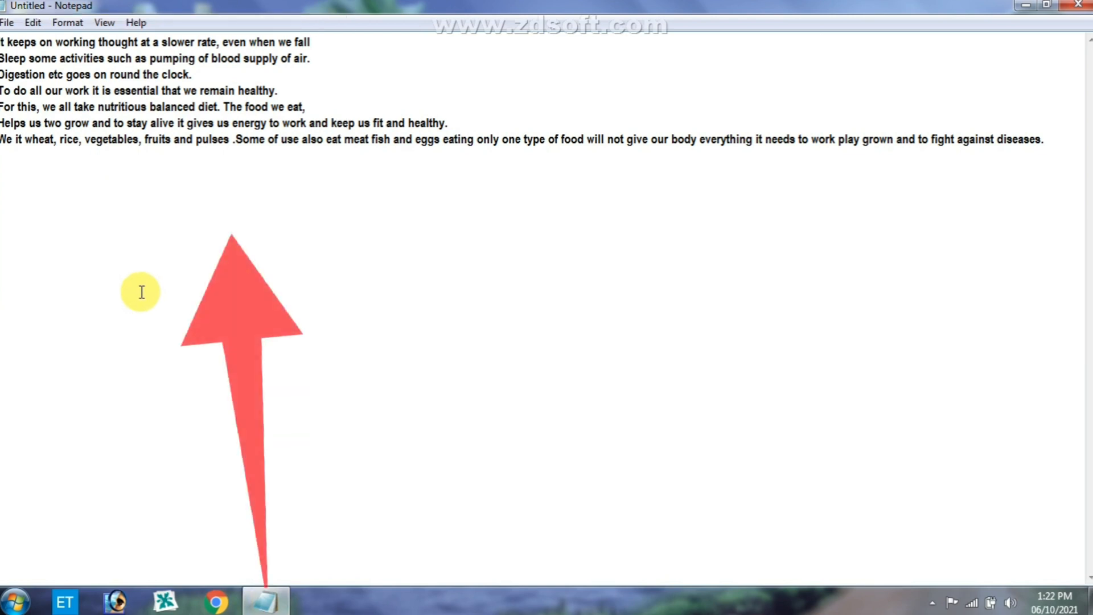
- Restore the maximized Notepad window to its smaller size and move it up and left on the desktop
{"action": "left_click", "coordinate": [1048, 7]}
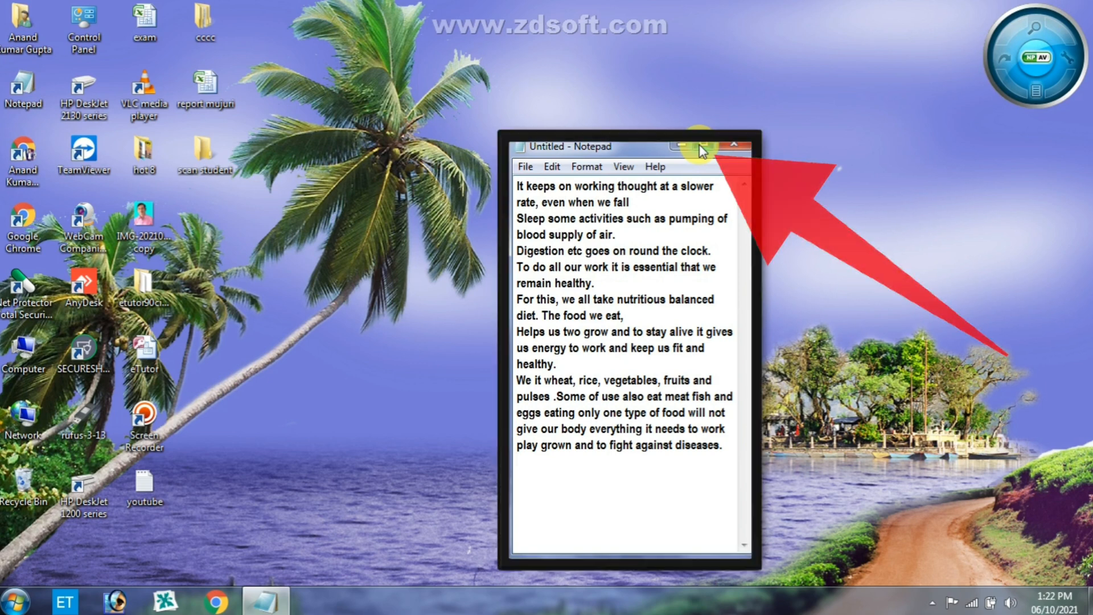
{"action": "left_click_drag", "start_coordinate": [647, 149], "coordinate": [473, 31]}
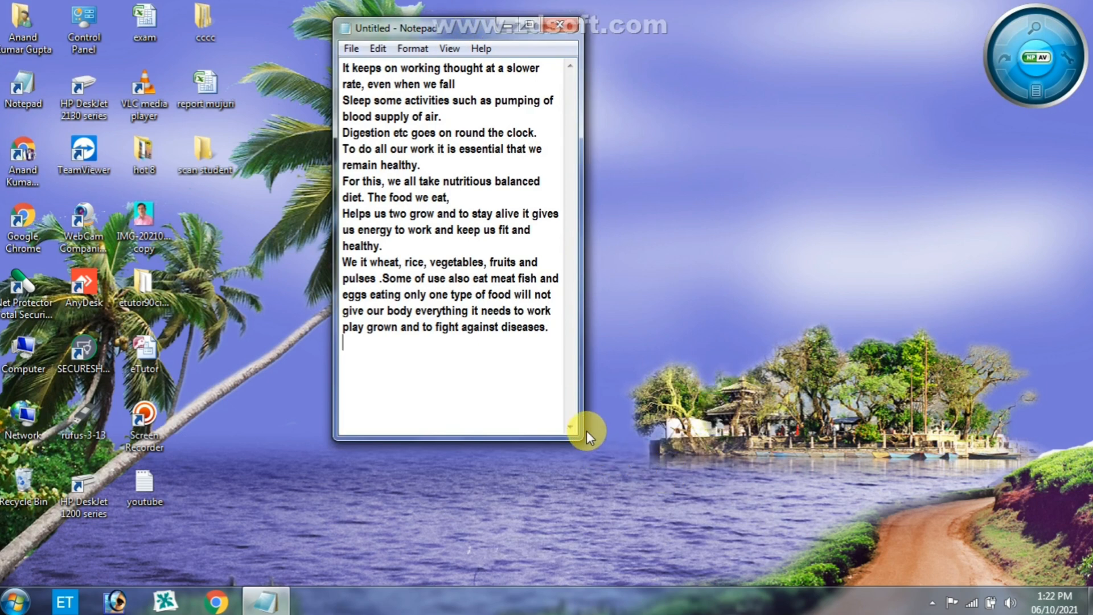
- Resize the Notepad window by its edges and corner, leaving it wider than its restored size and slightly shorter
{"action": "left_click_drag", "start_coordinate": [582, 435], "coordinate": [887, 438]}
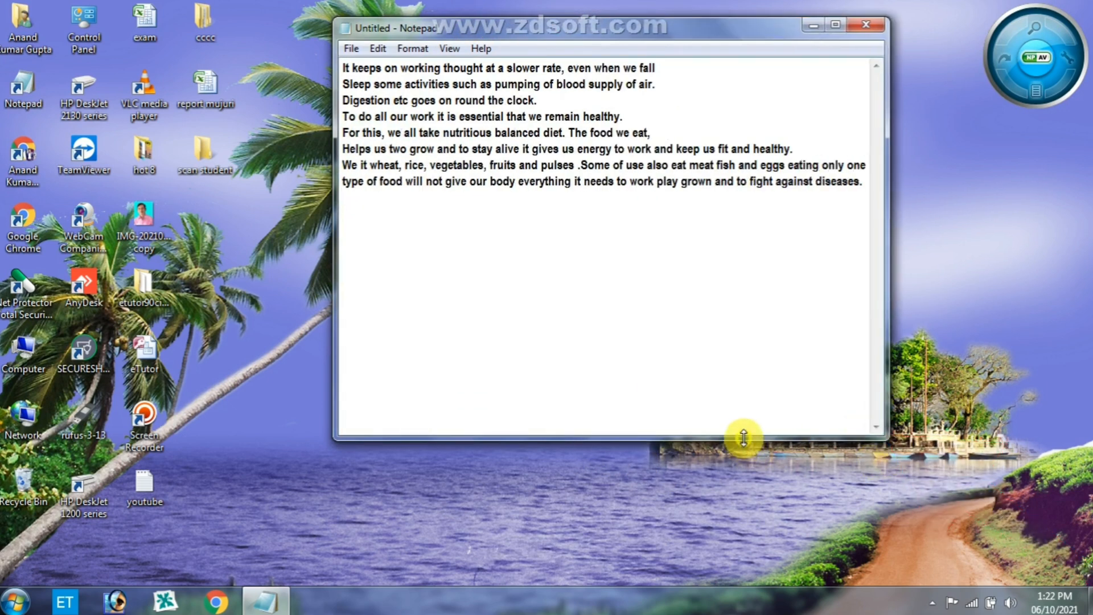
{"action": "left_click_drag", "start_coordinate": [743, 442], "coordinate": [740, 490]}
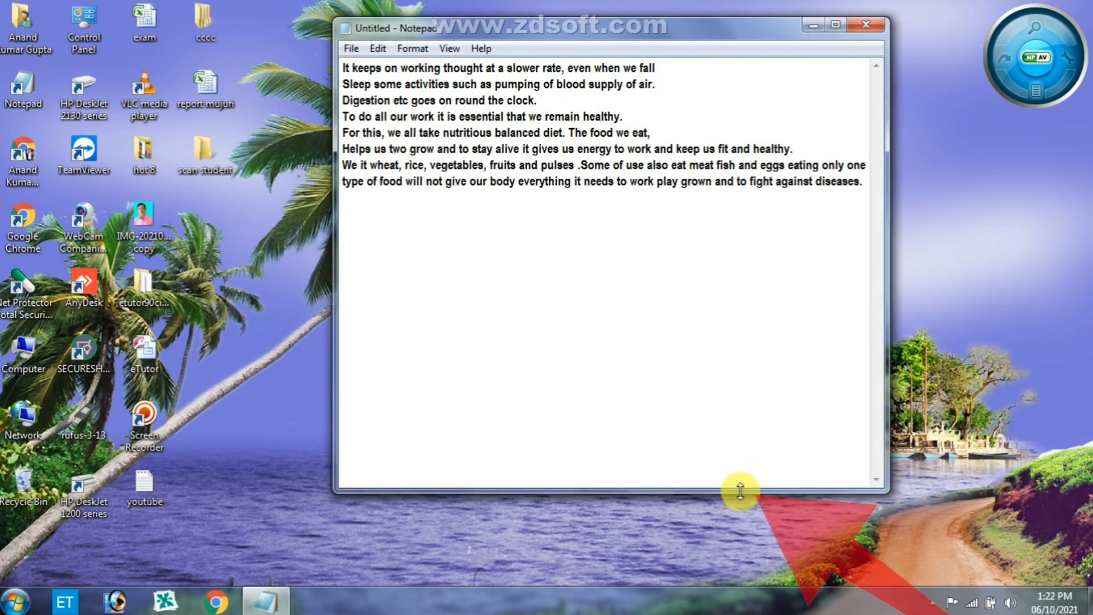
{"action": "left_click_drag", "start_coordinate": [740, 490], "coordinate": [739, 465]}
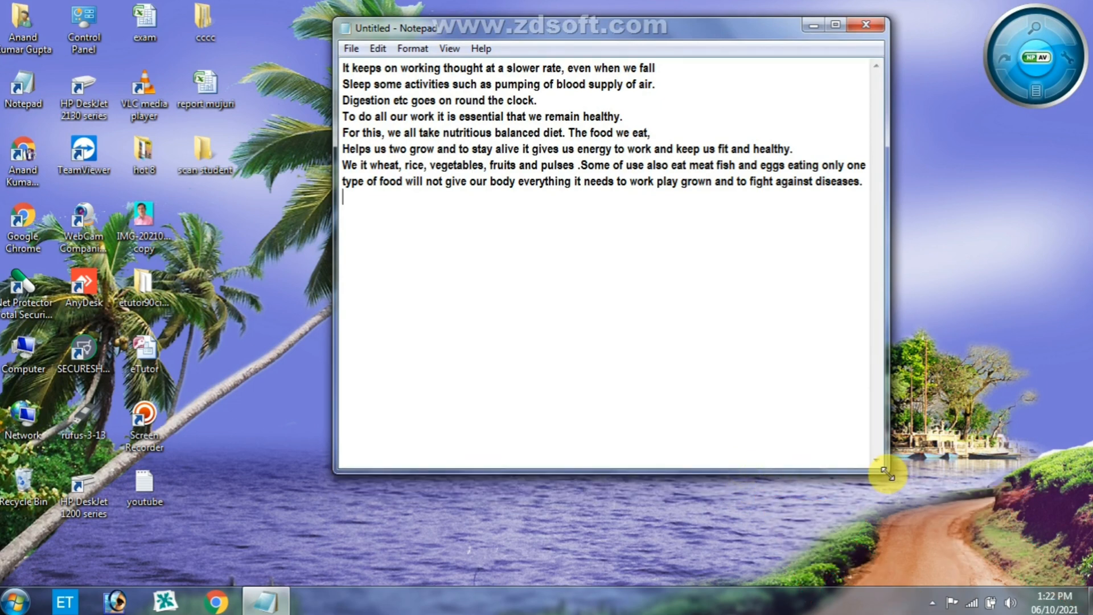
{"action": "left_click_drag", "start_coordinate": [886, 469], "coordinate": [932, 501]}
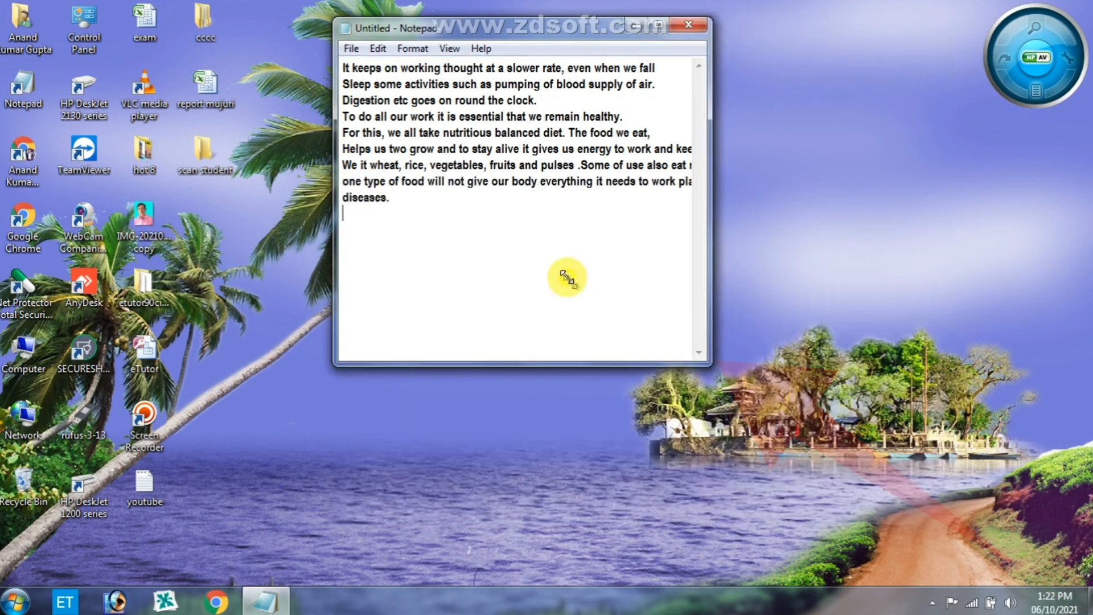
{"action": "left_click_drag", "start_coordinate": [709, 362], "coordinate": [780, 393]}
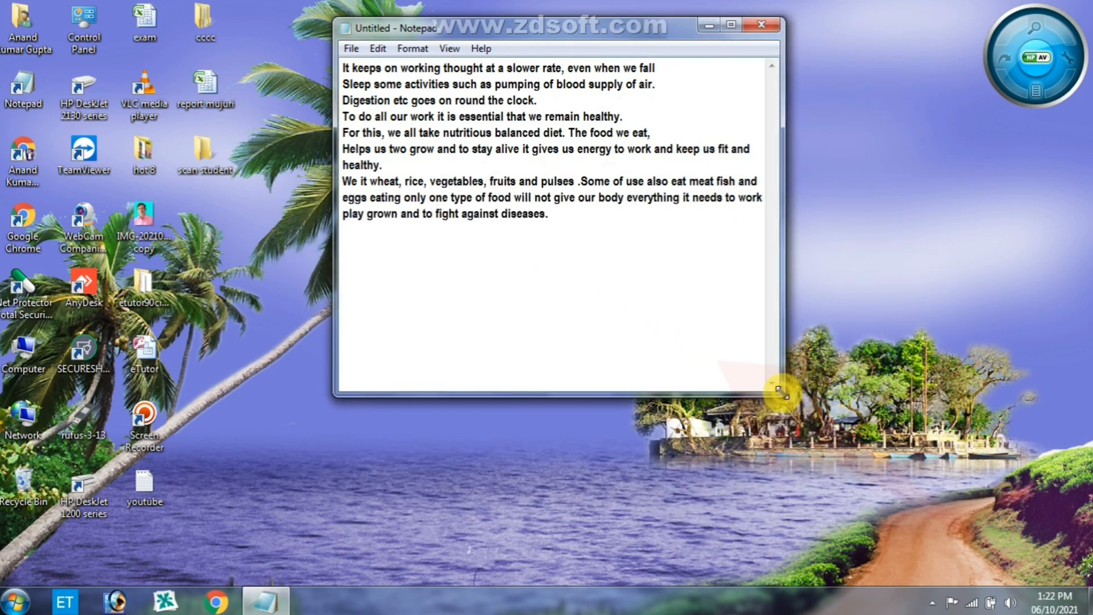
- Maximize the Notepad window, restore it to its smaller size, and maximize it again
{"action": "left_click", "coordinate": [735, 28]}
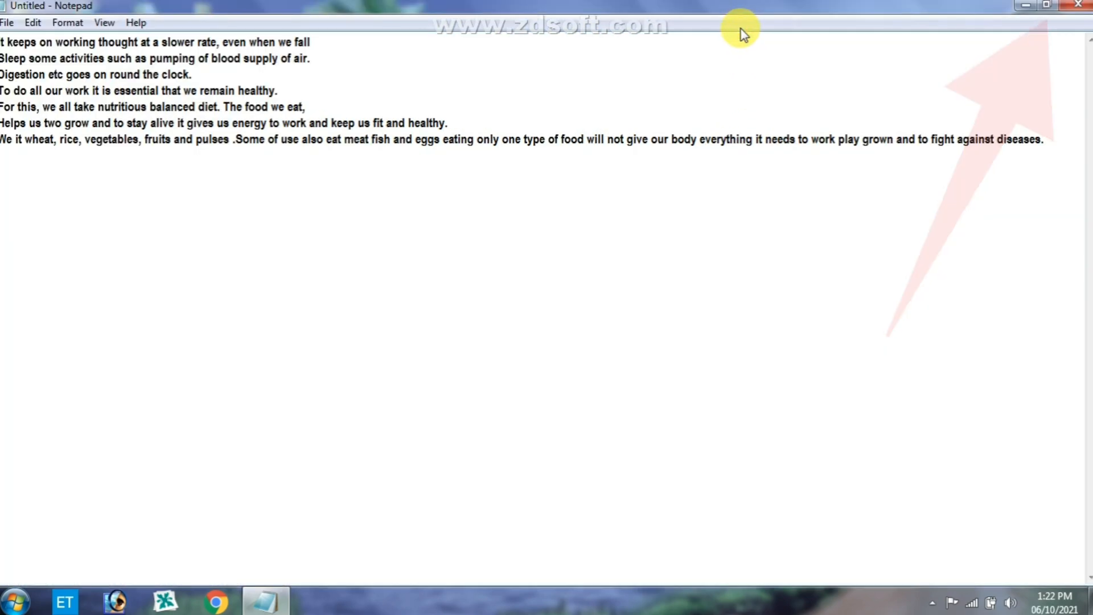
{"action": "left_click", "coordinate": [1046, 7]}
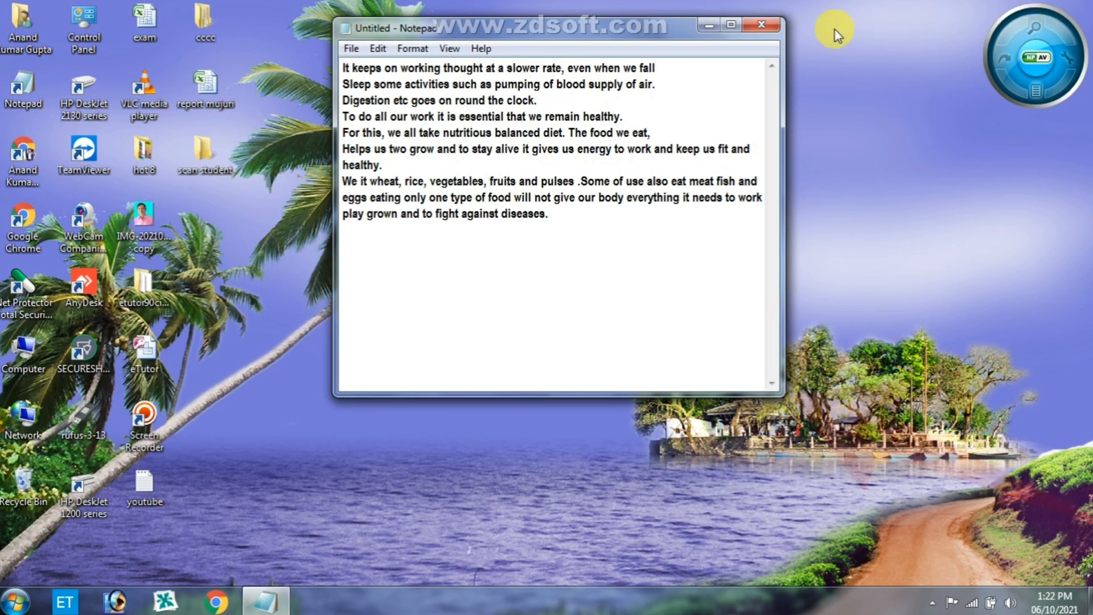
{"action": "left_click", "coordinate": [732, 25]}
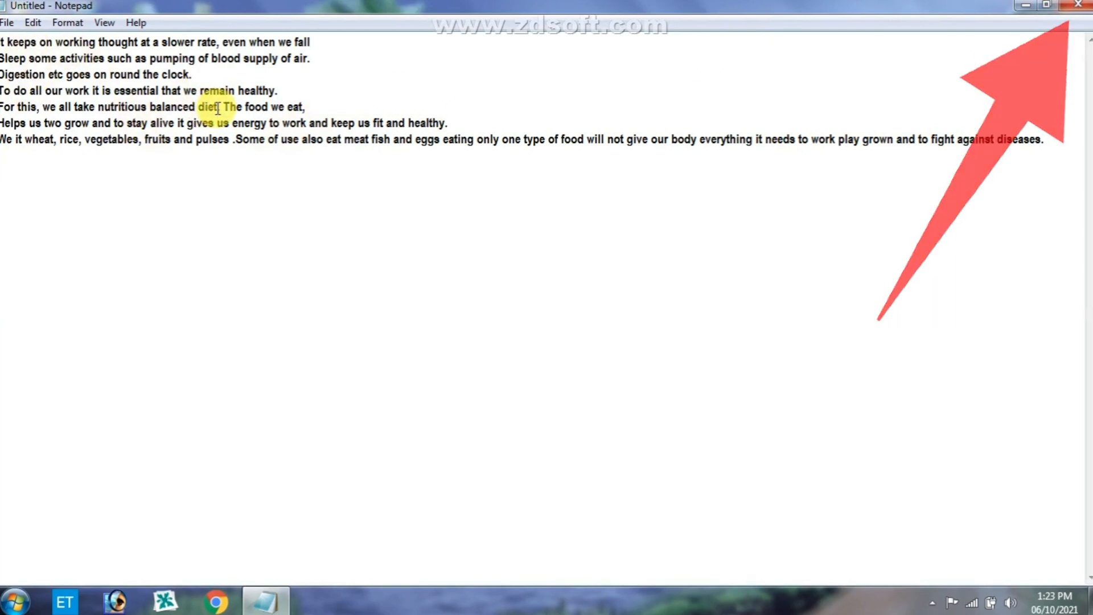
- Start closing the unsaved Notepad document and cancel at the save prompt
{"action": "left_click", "coordinate": [1075, 7]}
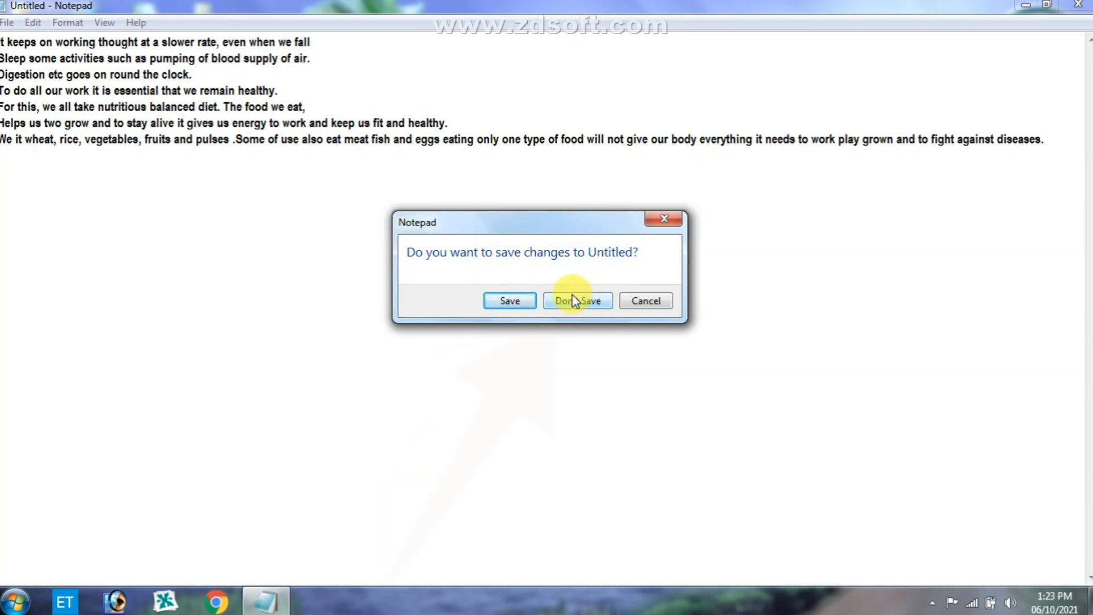
{"action": "left_click", "coordinate": [650, 303]}
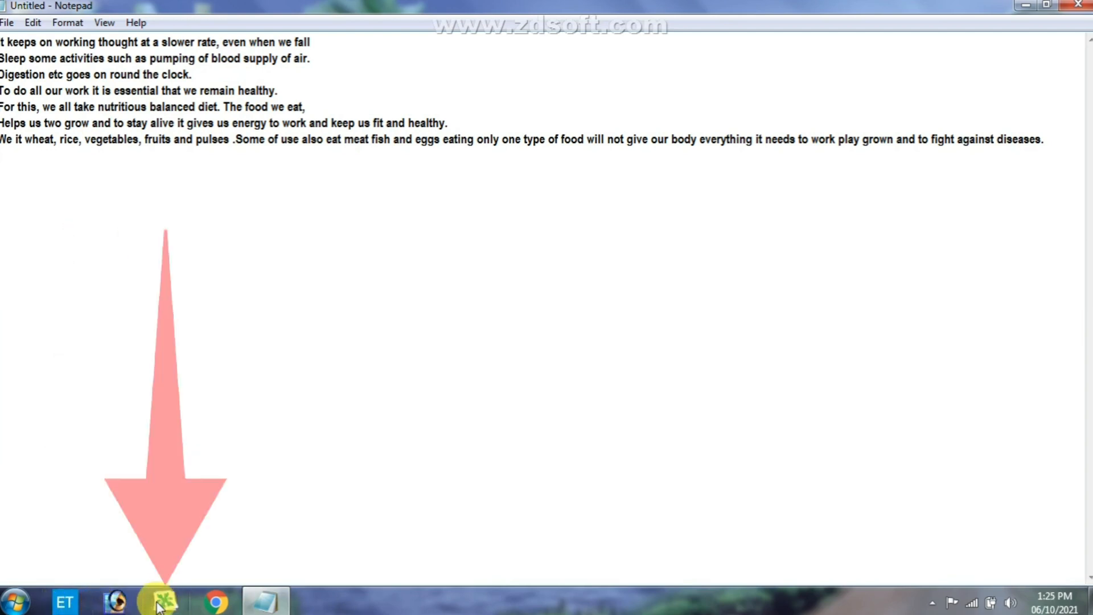
- Display the file commands of the Notepad document, review them, and dismiss them without choosing one
{"action": "mouse_move", "coordinate": [245, 610]}
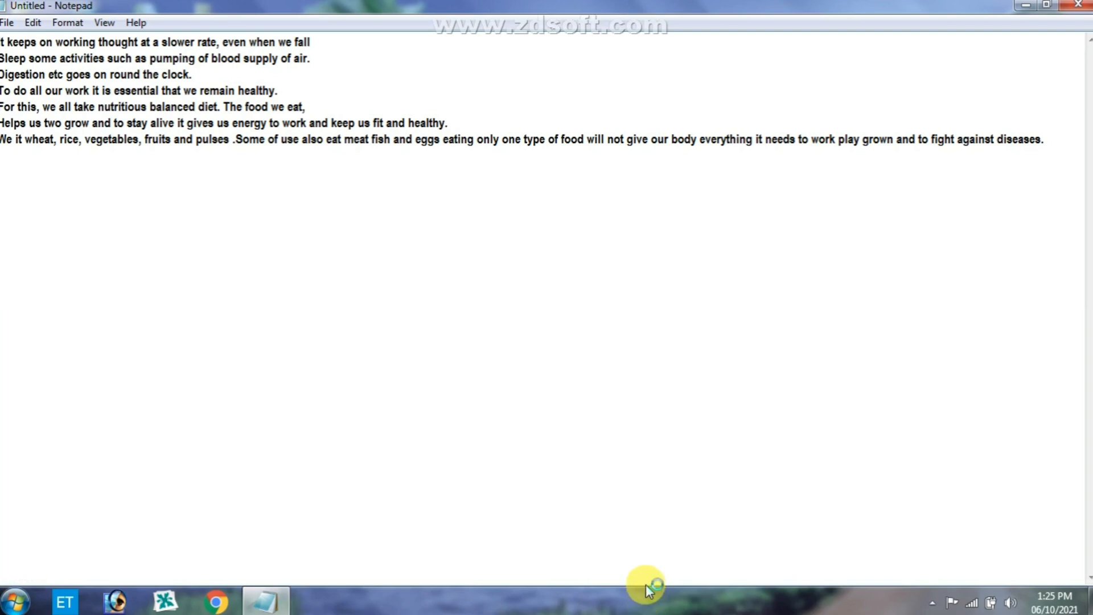
{"action": "left_click", "coordinate": [5, 23]}
{"action": "left_click", "coordinate": [5, 23]}
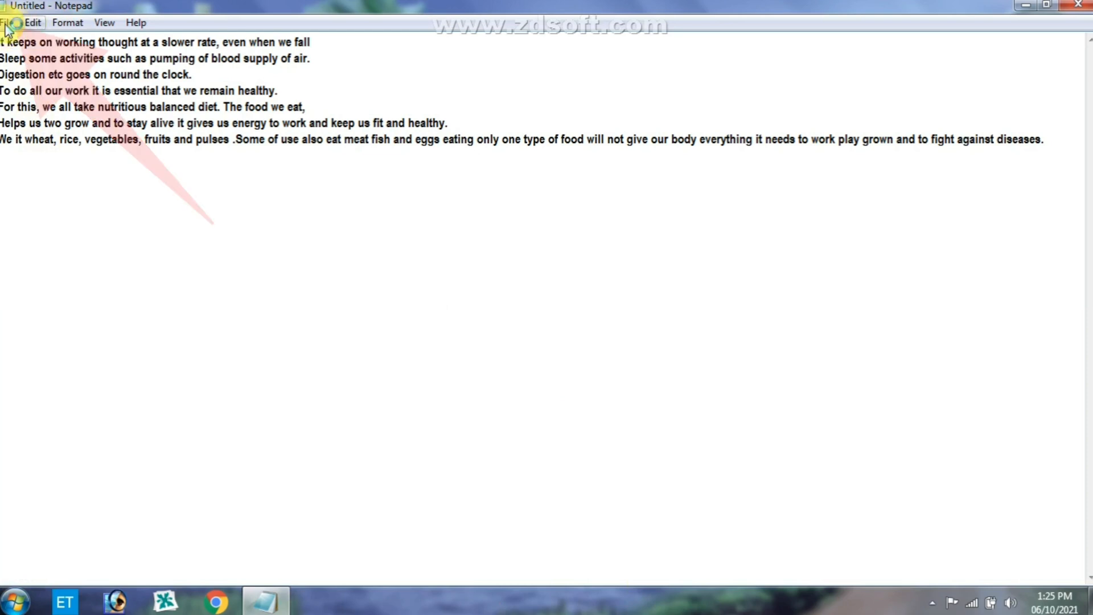
{"action": "left_click", "coordinate": [5, 23]}
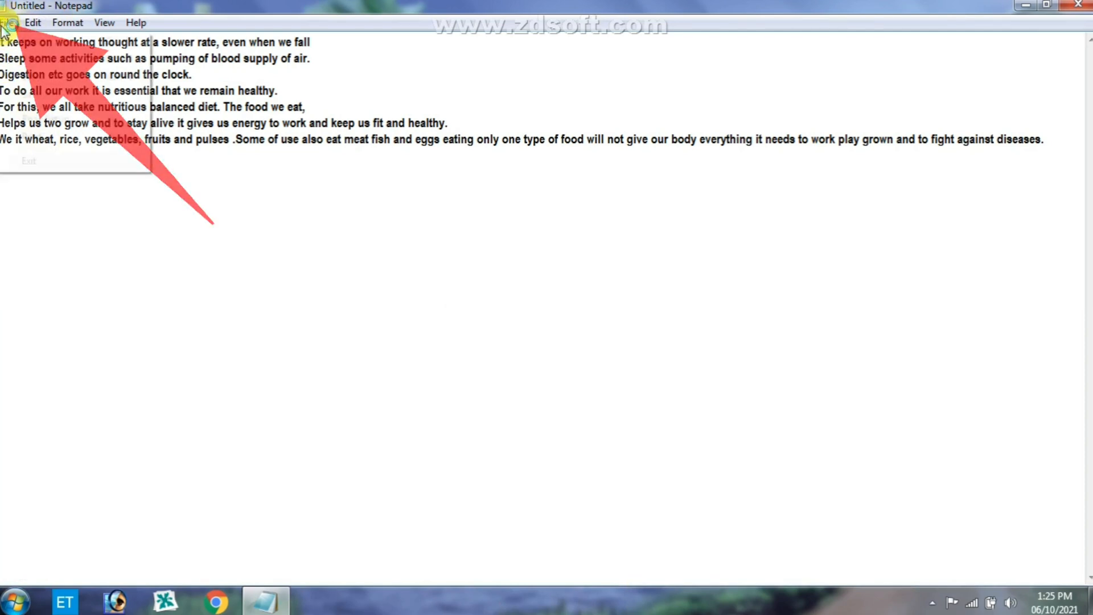
{"action": "left_click", "coordinate": [6, 23]}
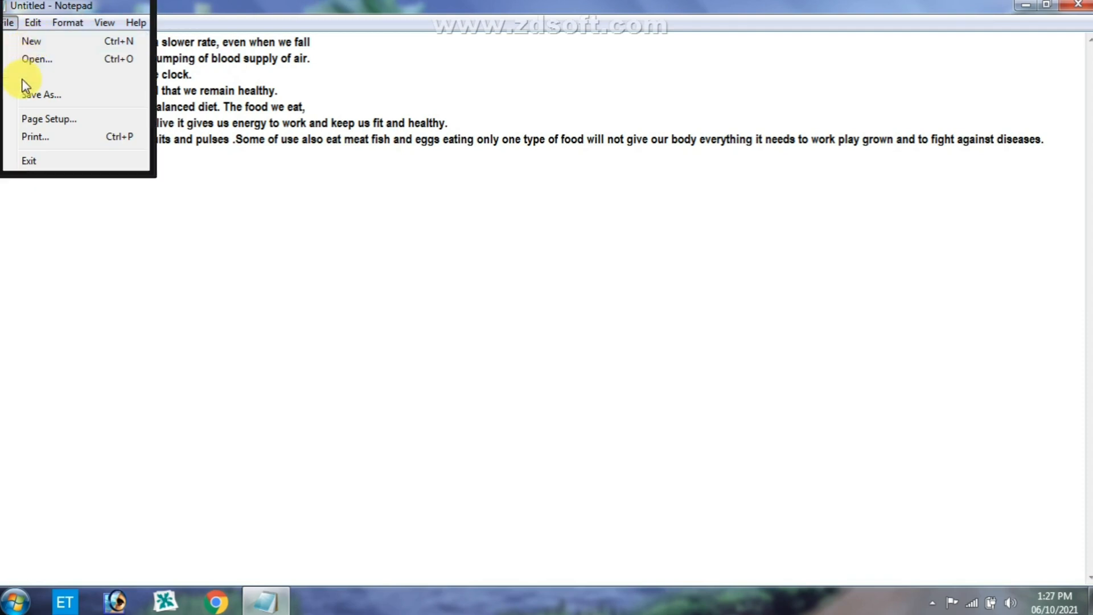
{"action": "left_click", "coordinate": [261, 218]}
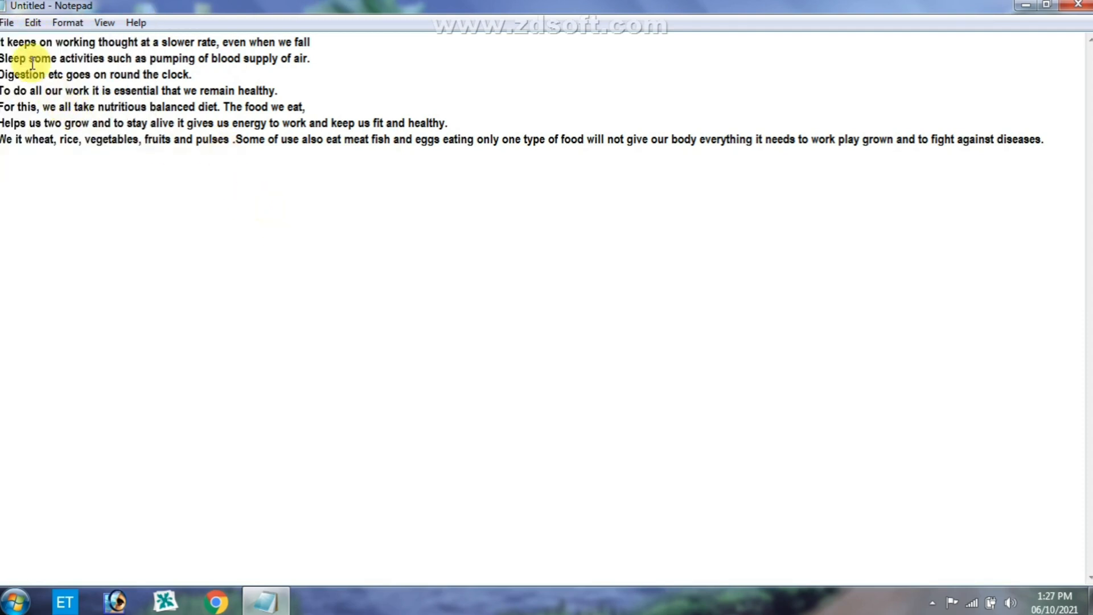
- Select the entire pasted passage and clear the selection
{"action": "left_click_drag", "start_coordinate": [4, 41], "coordinate": [453, 176]}
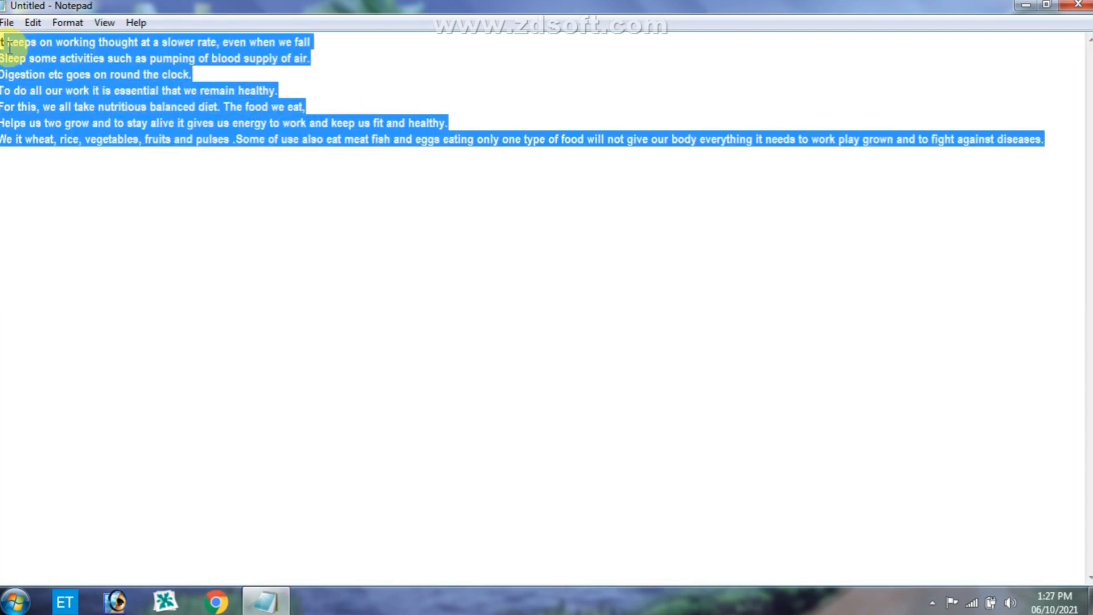
{"action": "left_click_drag", "start_coordinate": [3, 41], "coordinate": [624, 175]}
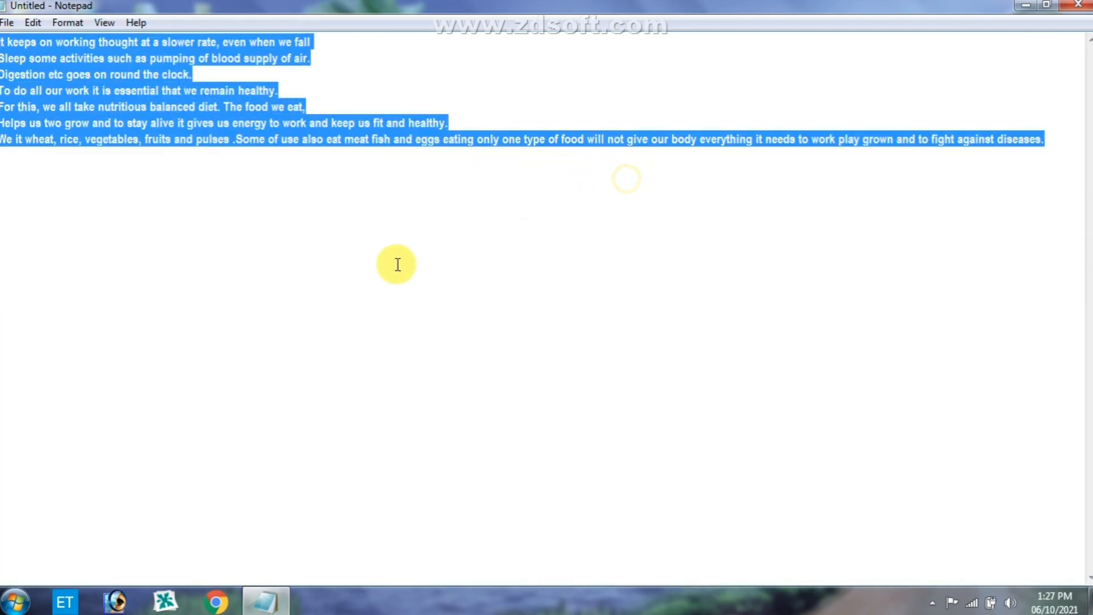
{"action": "left_click", "coordinate": [377, 245]}
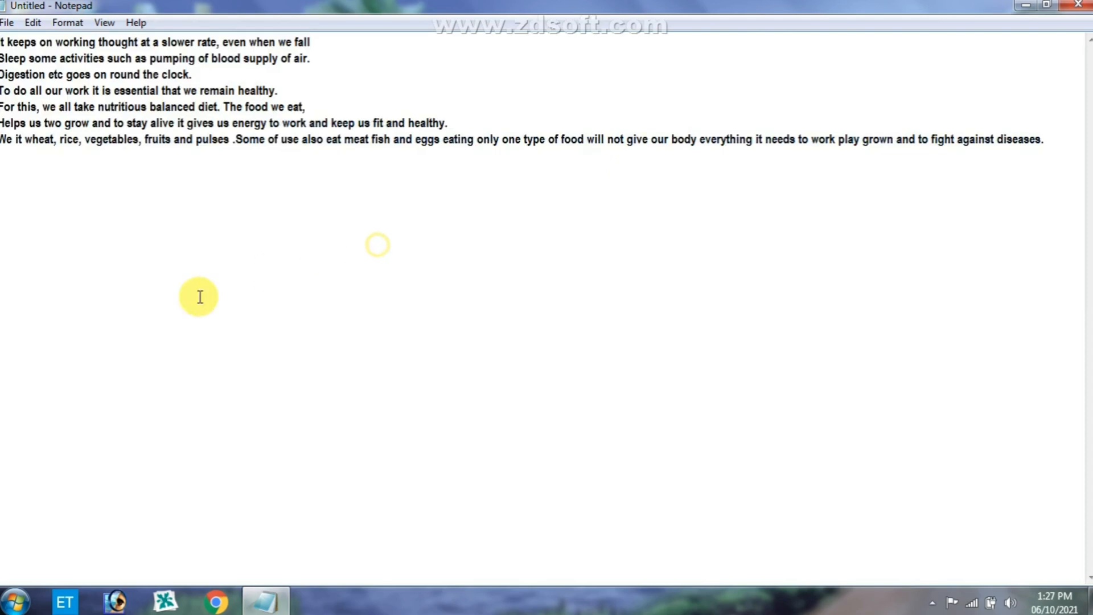
- Start saving the passage, browse the available drives and folders, and choose Desktop as the save location
{"action": "left_click", "coordinate": [8, 24]}
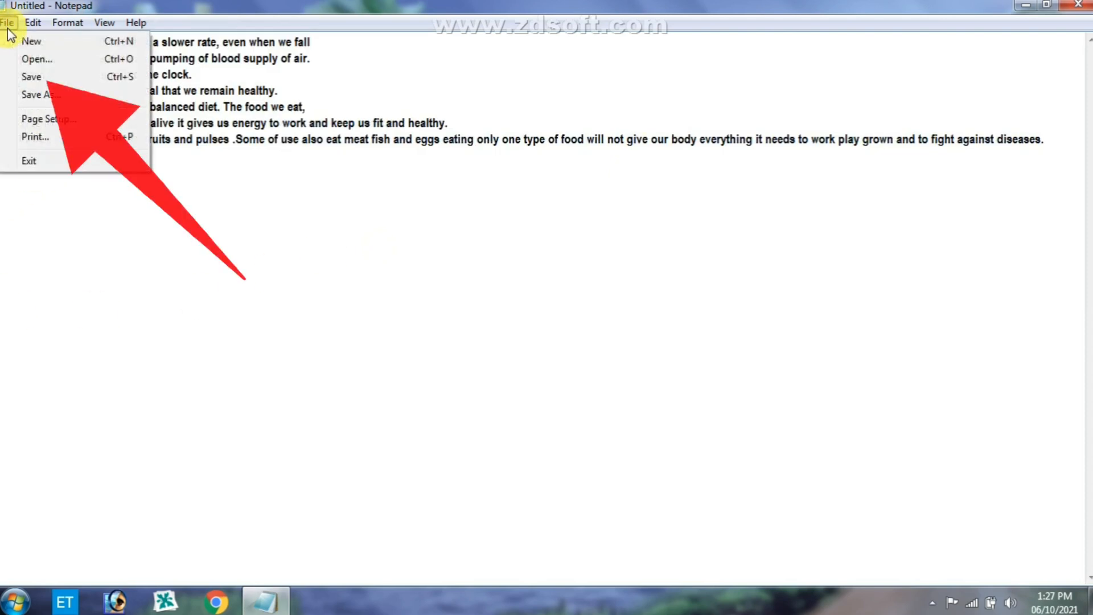
{"action": "left_click", "coordinate": [30, 78]}
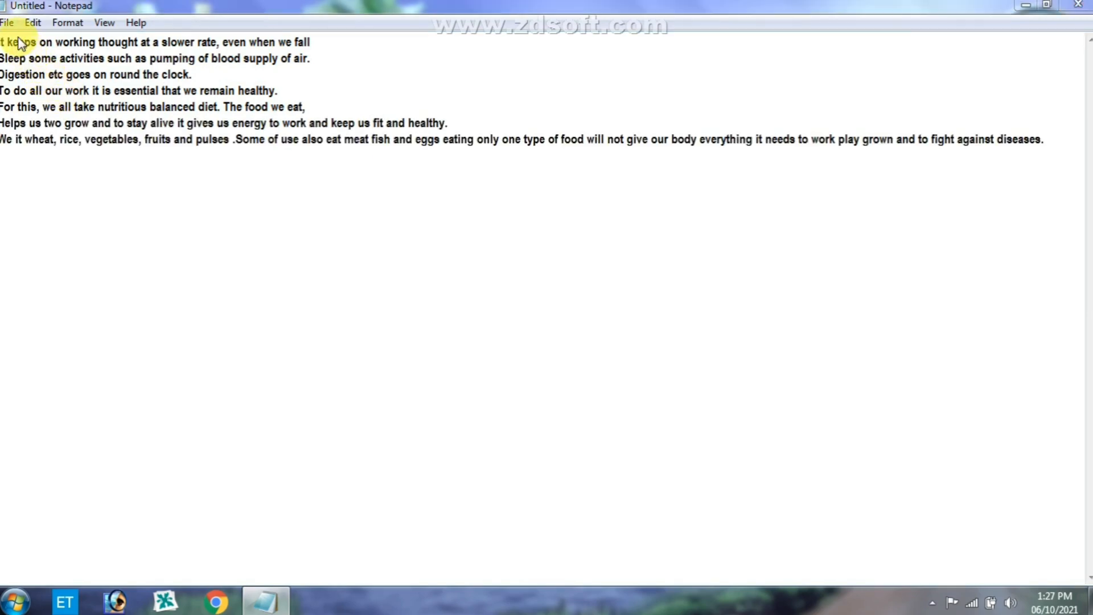
{"action": "scroll", "coordinate": [44, 153], "scroll_direction": "down", "scroll_amount": 3}
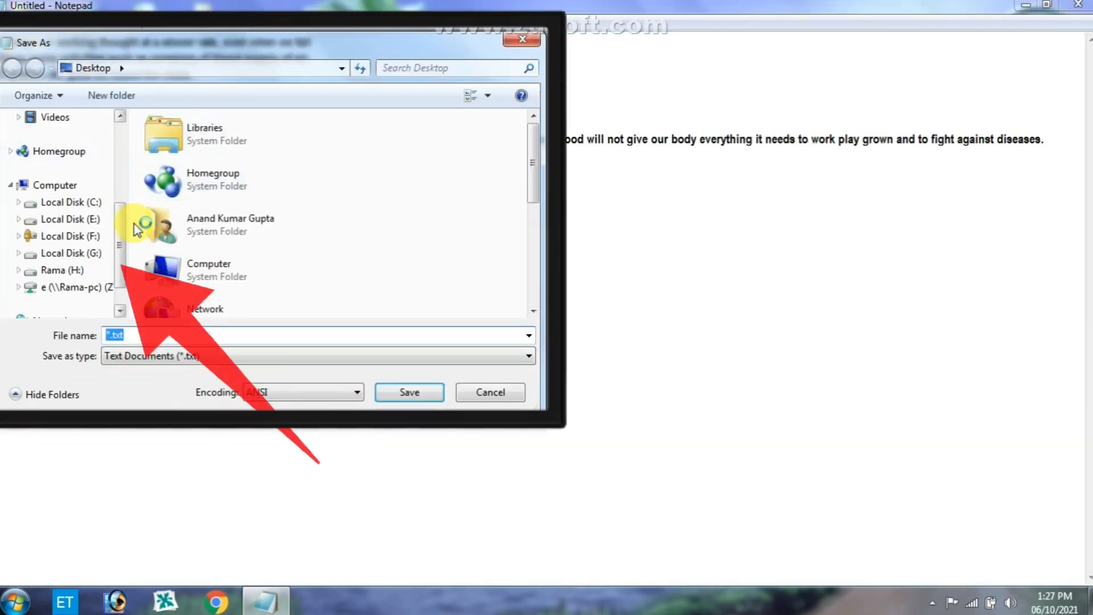
{"action": "left_click_drag", "start_coordinate": [118, 231], "coordinate": [127, 121]}
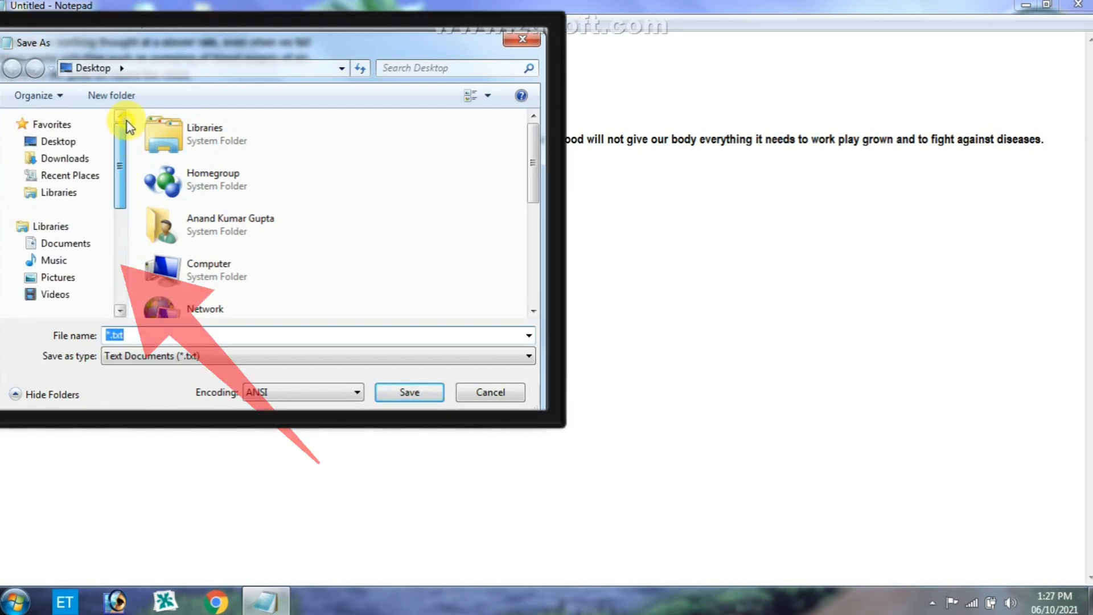
{"action": "left_click_drag", "start_coordinate": [117, 159], "coordinate": [121, 226]}
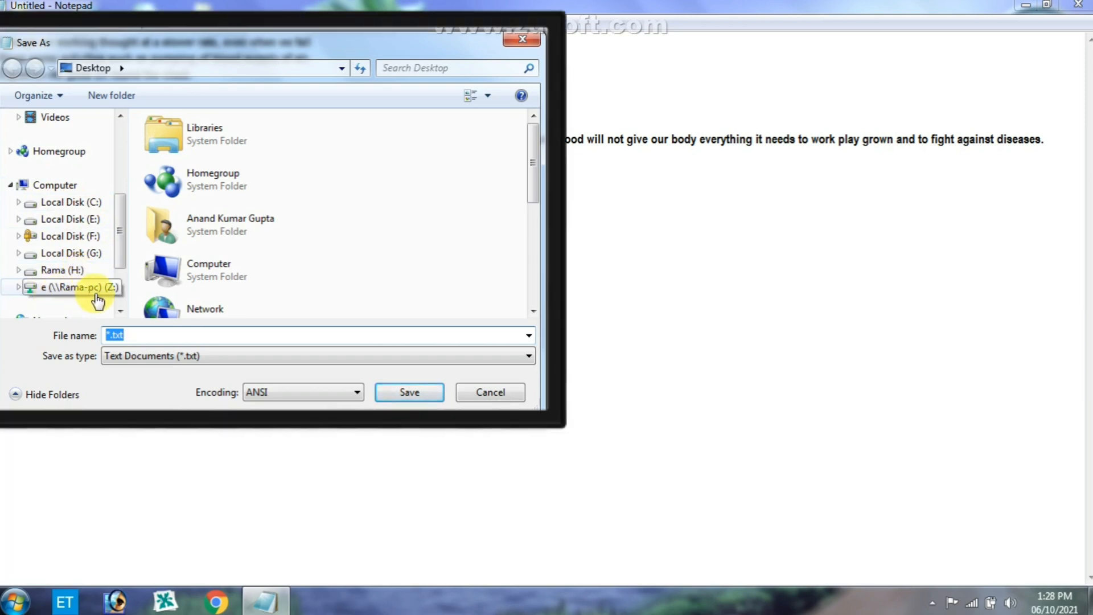
{"action": "scroll", "coordinate": [117, 285], "scroll_direction": "down", "scroll_amount": 3}
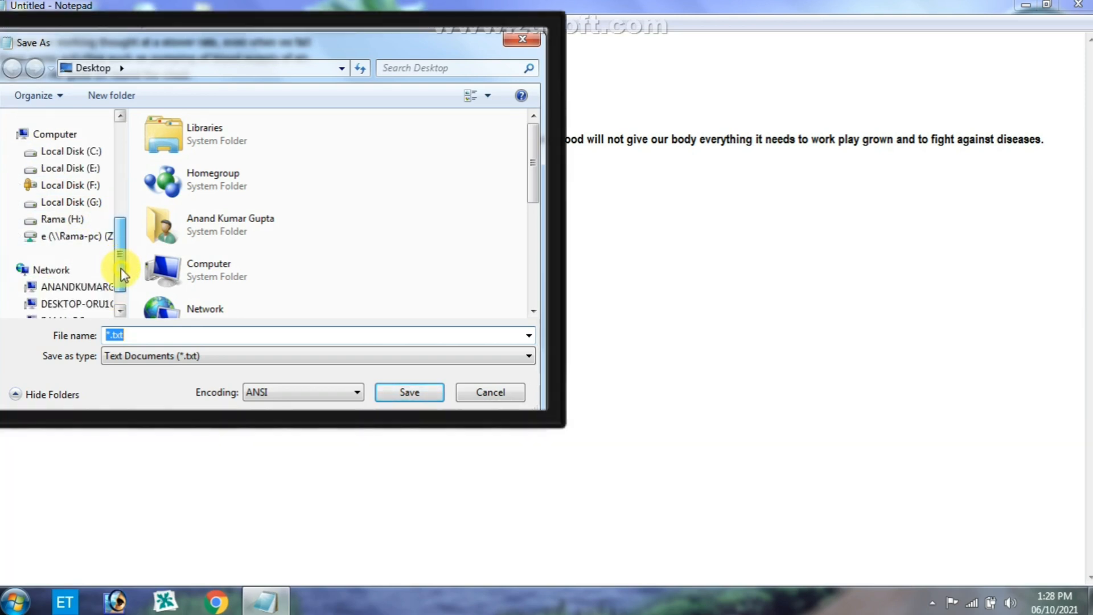
{"action": "left_click_drag", "start_coordinate": [124, 276], "coordinate": [125, 250]}
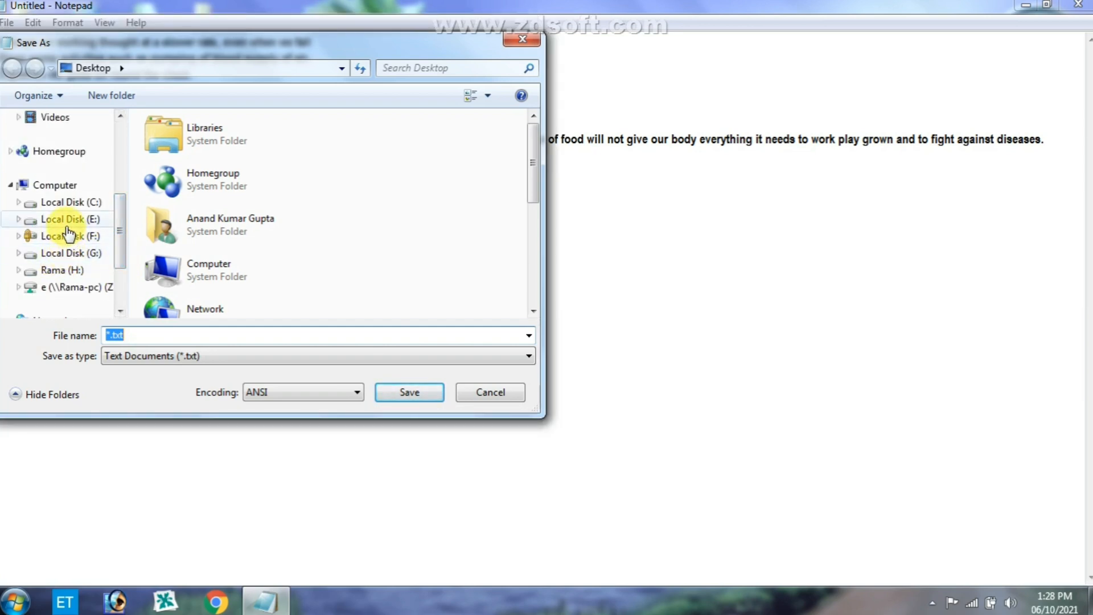
{"action": "scroll", "coordinate": [119, 226], "scroll_direction": "up", "scroll_amount": 4}
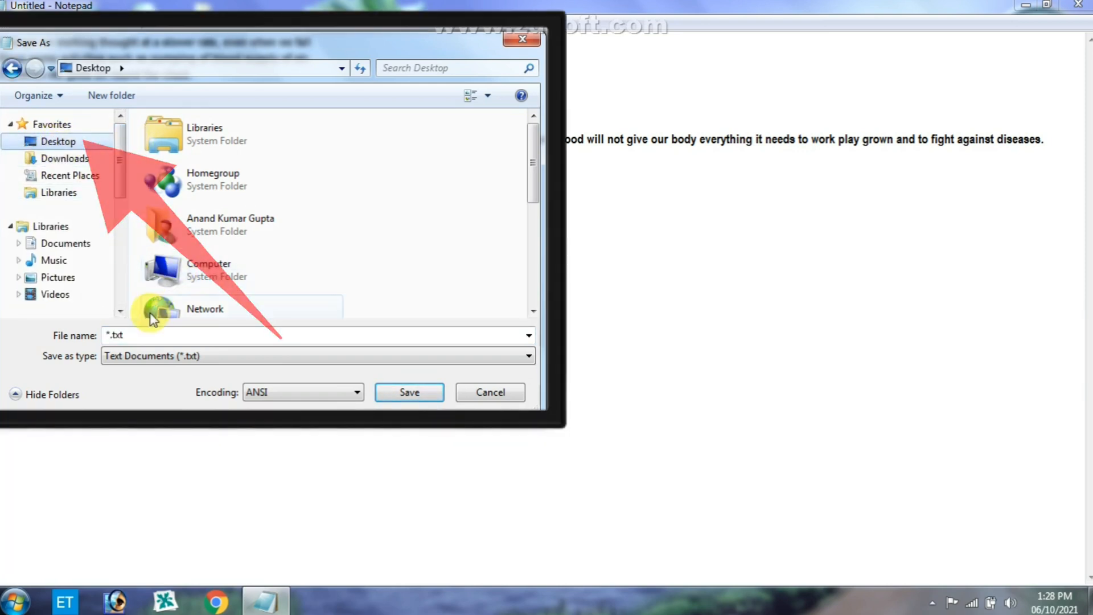
- Name the text document RCM and save it
{"action": "double_click", "coordinate": [112, 334]}
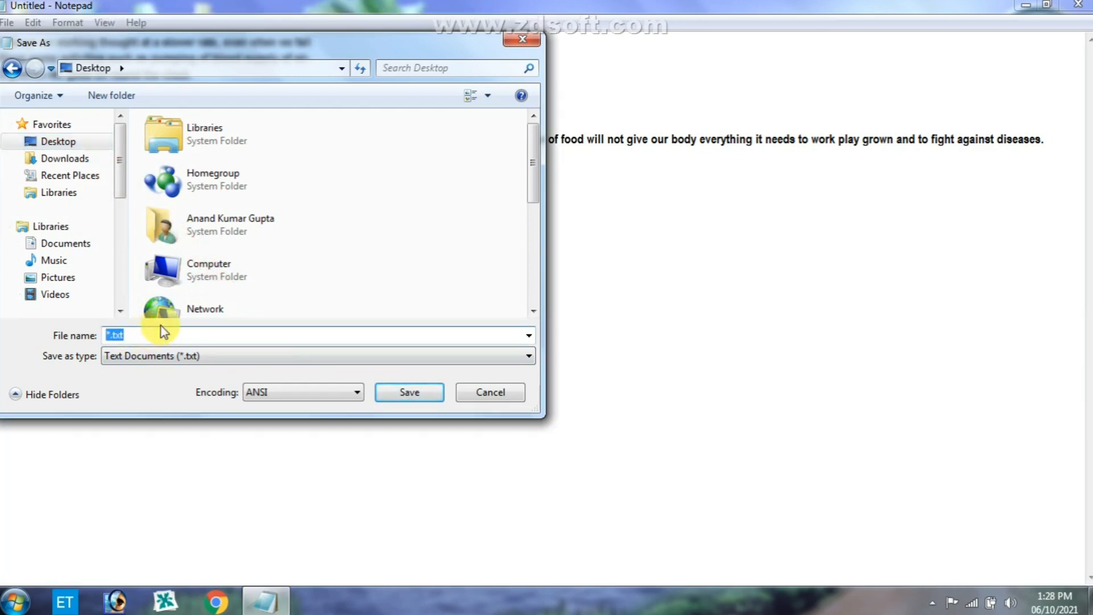
{"action": "type", "text": "R"}
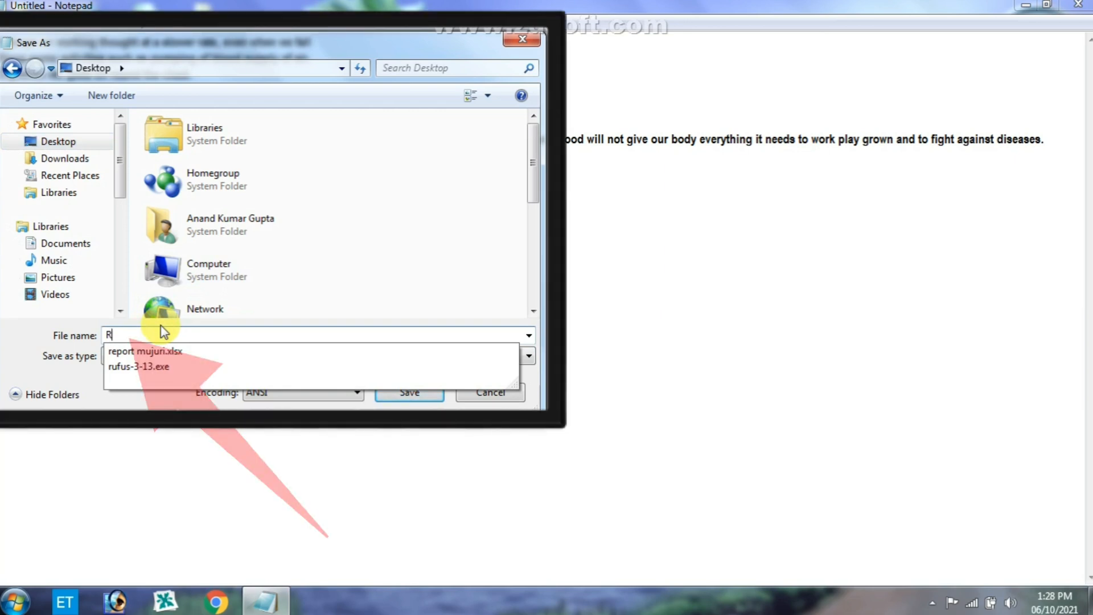
{"action": "type", "text": "CM"}
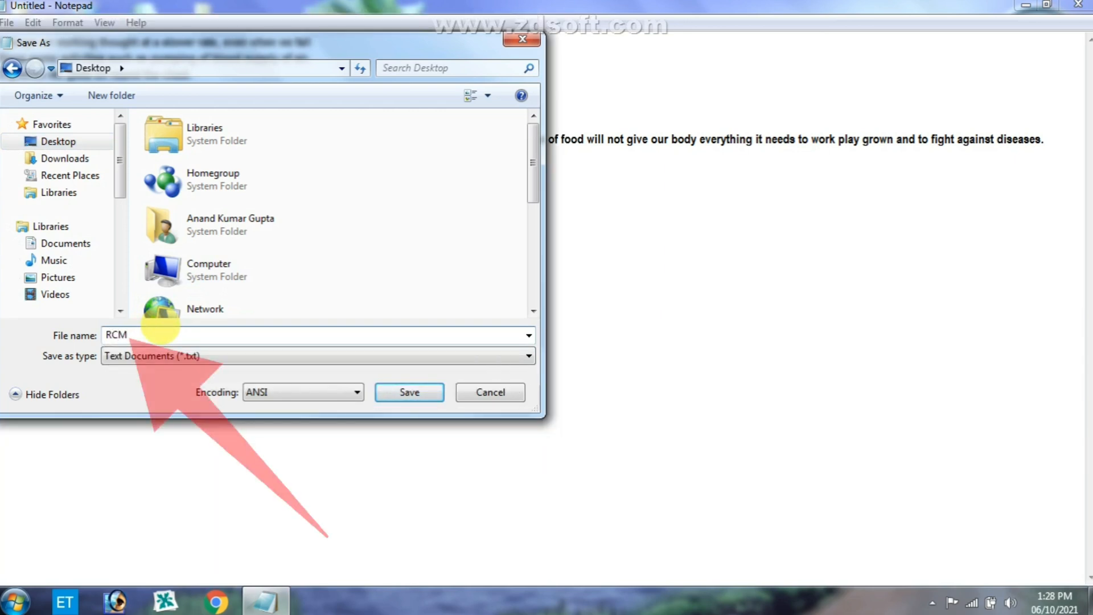
{"action": "left_click", "coordinate": [409, 393]}
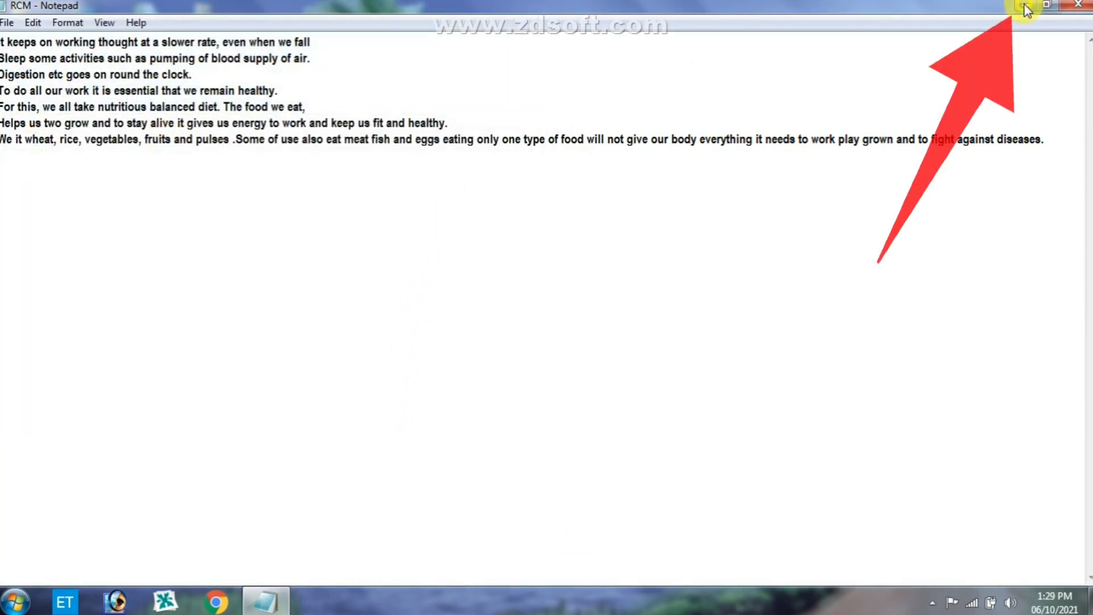
- Minimize Notepad to check the saved RCM file on the desktop, and bring the window back on screen
{"action": "left_click", "coordinate": [1025, 7]}
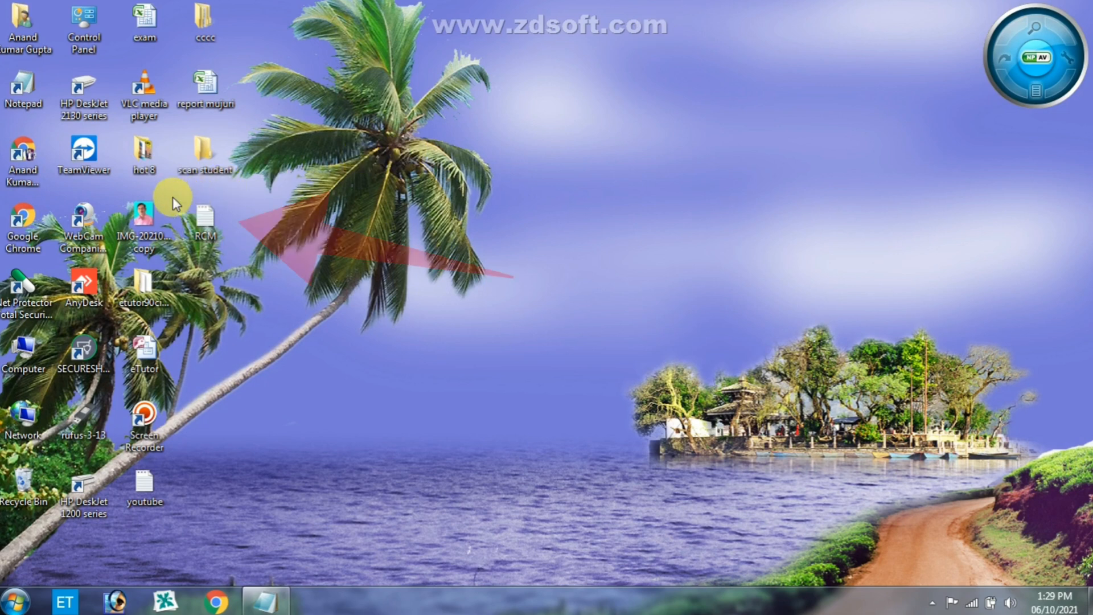
{"action": "left_click", "coordinate": [199, 220]}
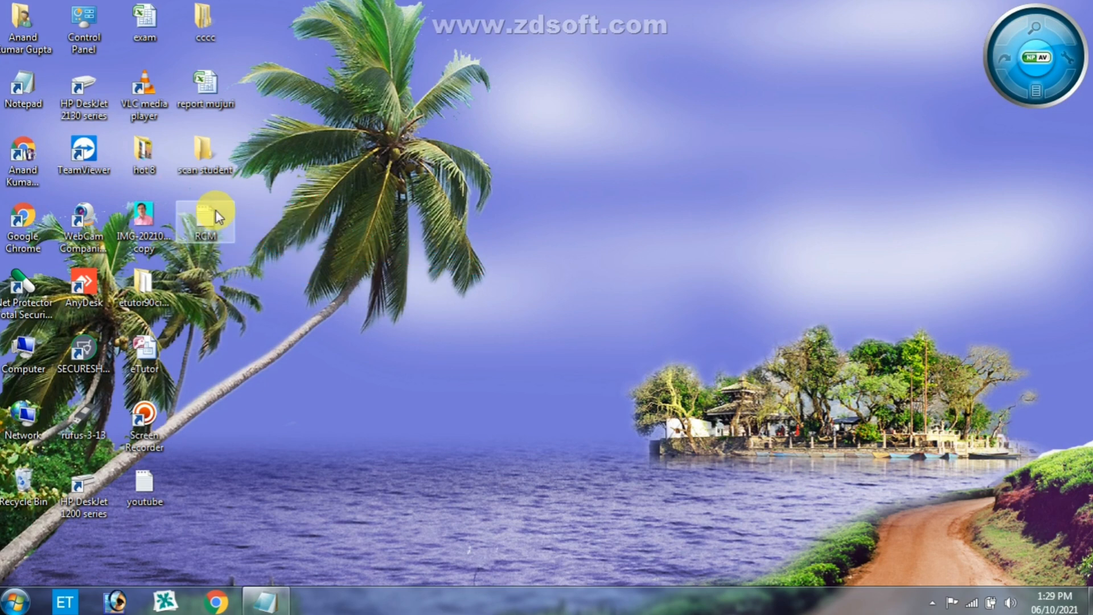
{"action": "left_click", "coordinate": [259, 603]}
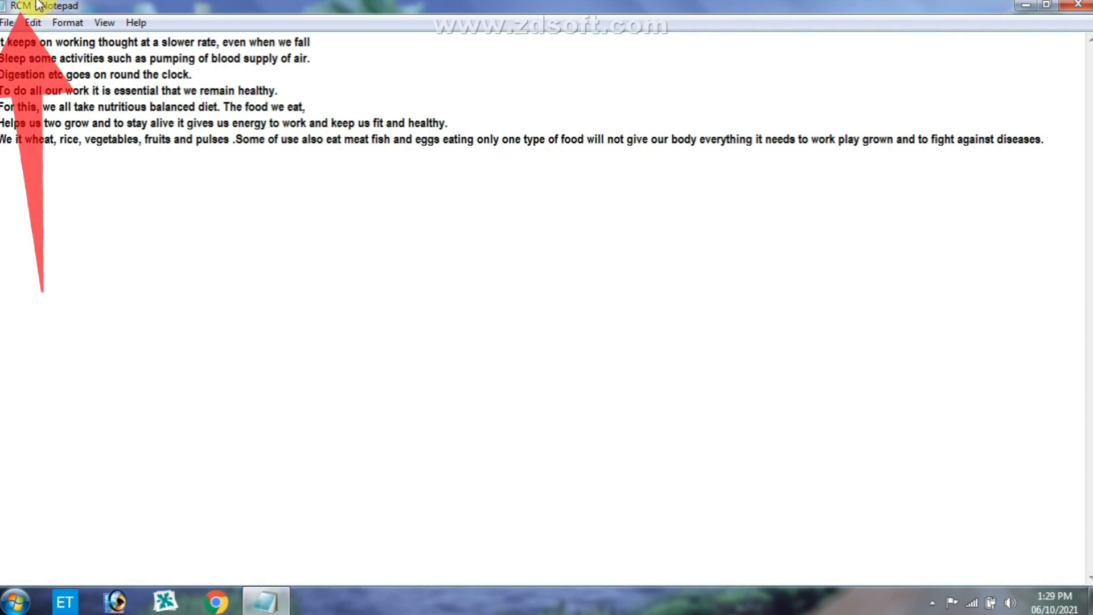
- Create a new blank document in place of the saved RCM document
{"action": "left_click", "coordinate": [7, 23]}
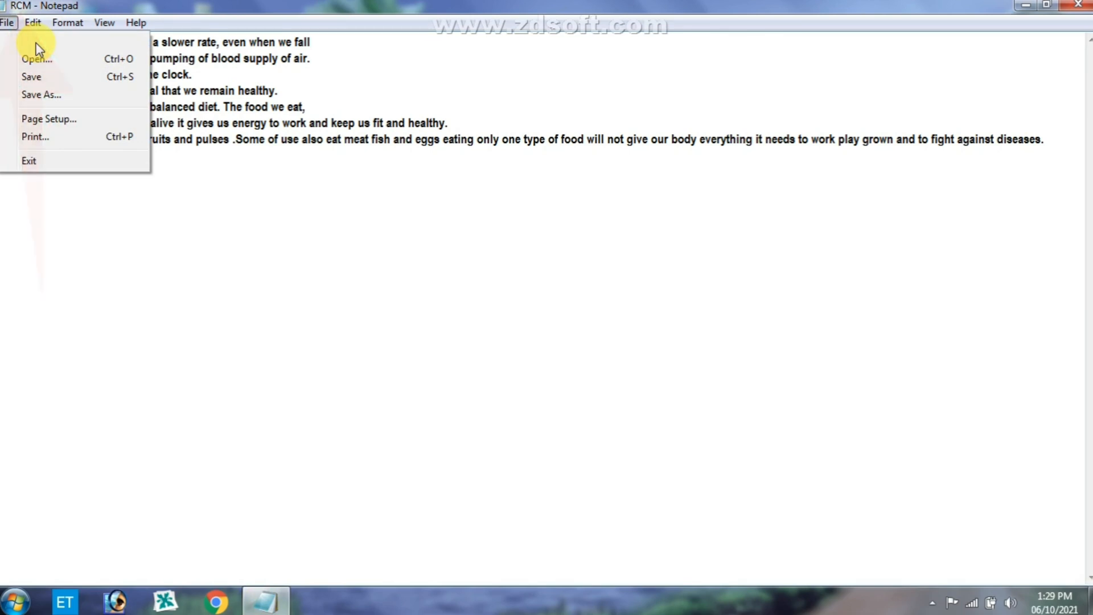
{"action": "left_click", "coordinate": [35, 44]}
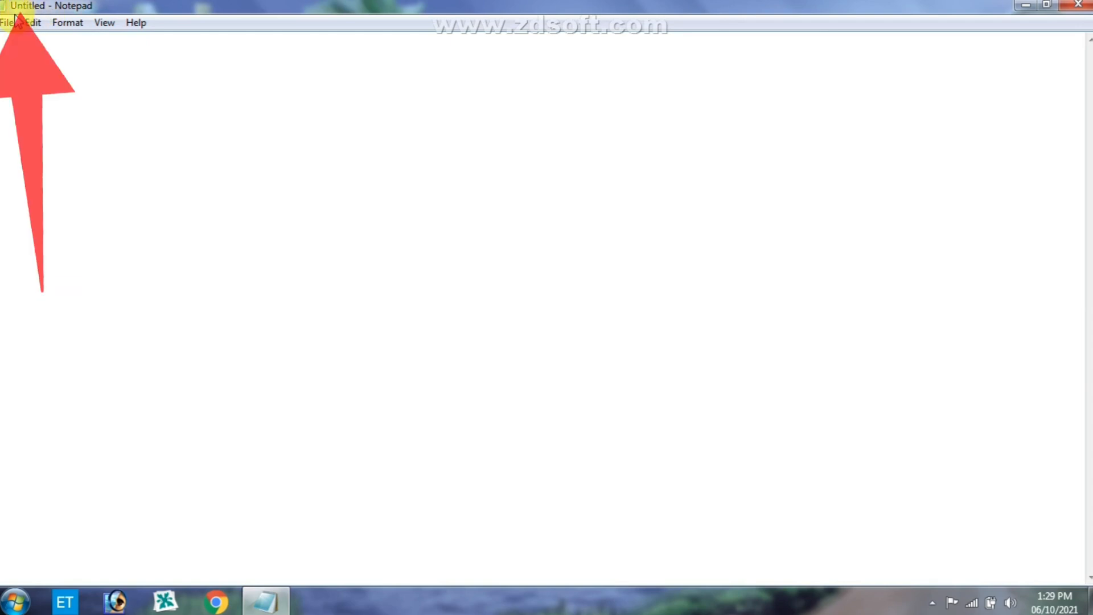
{"action": "left_click", "coordinate": [39, 73]}
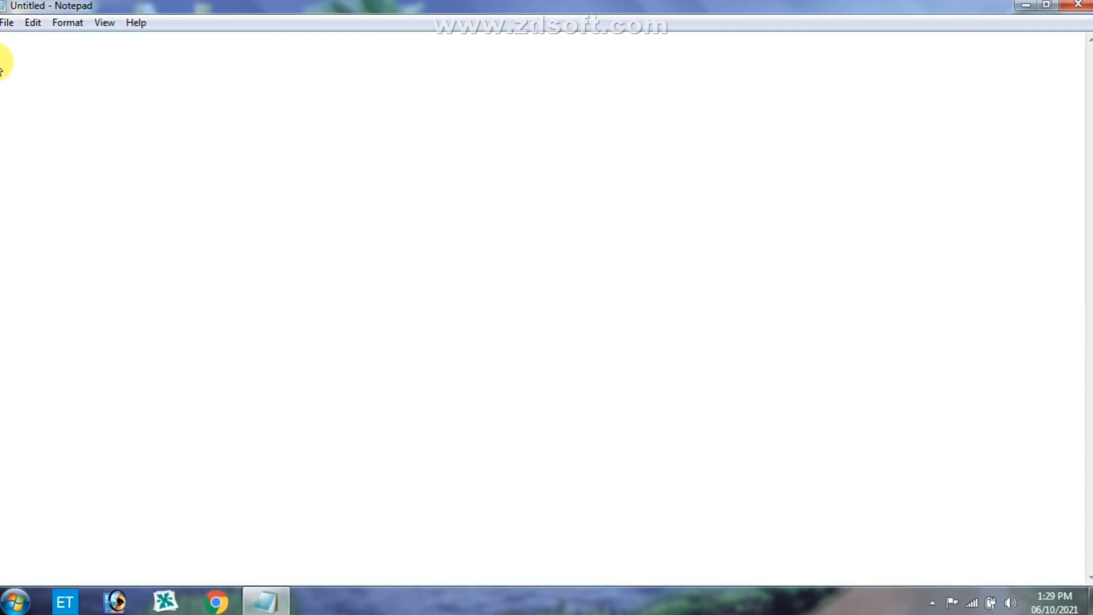
{"action": "left_click", "coordinate": [14, 24]}
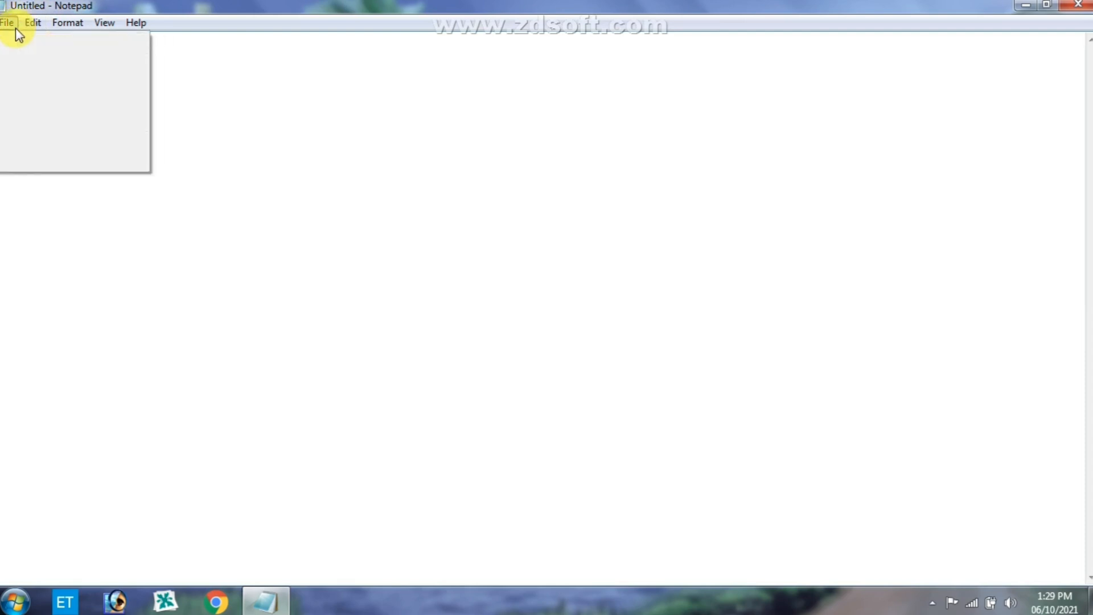
{"action": "left_click", "coordinate": [226, 65]}
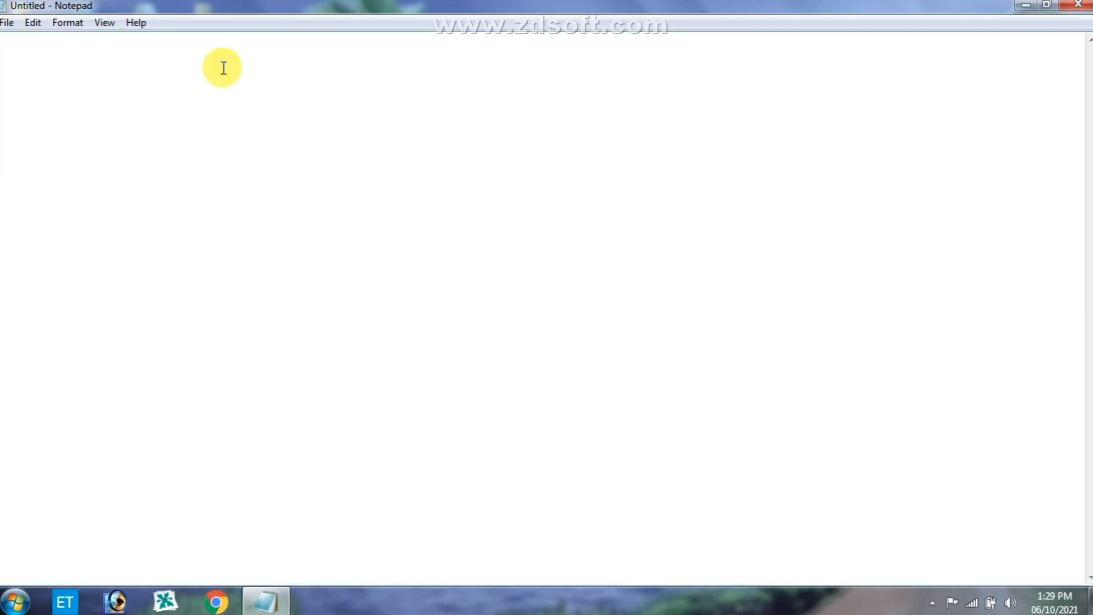
- Close Notepad and refresh the desktop to check the saved RCM file
{"action": "left_click", "coordinate": [1088, 10]}
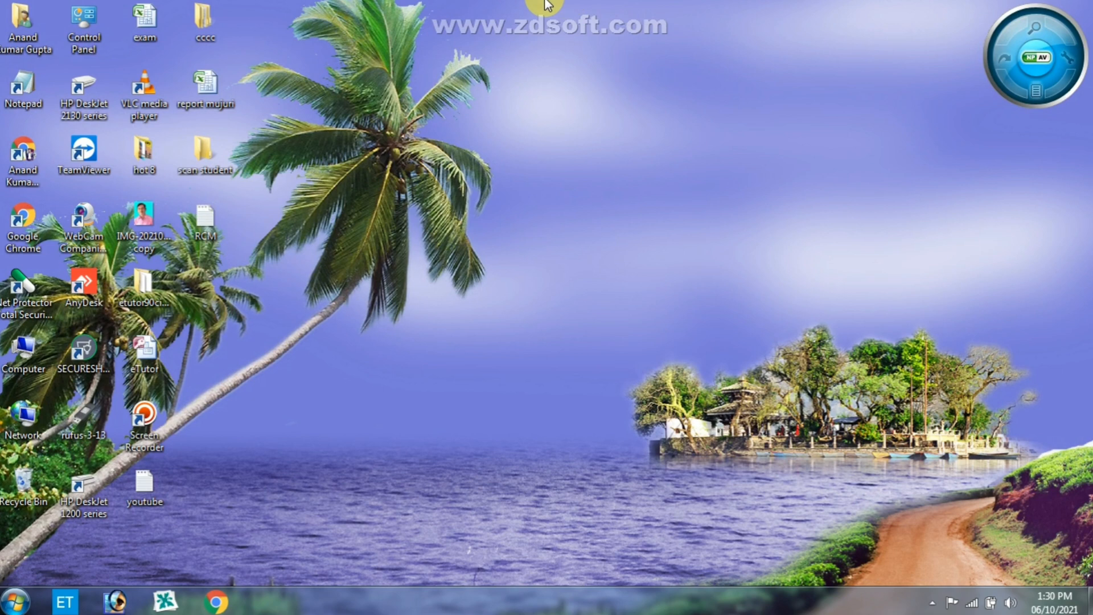
{"action": "right_click", "coordinate": [581, 36]}
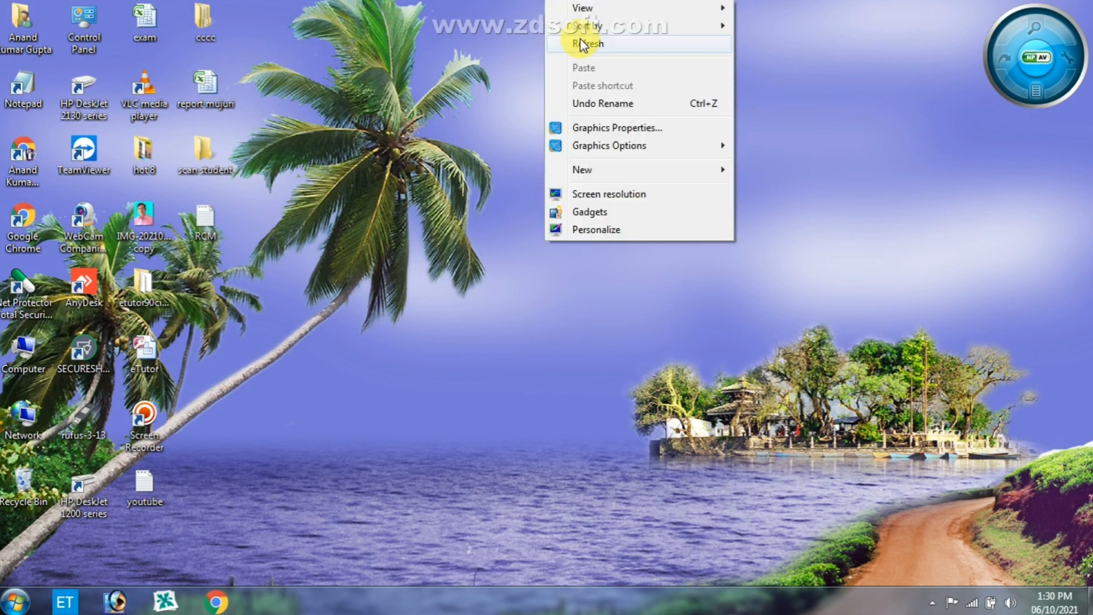
{"action": "left_click", "coordinate": [580, 44]}
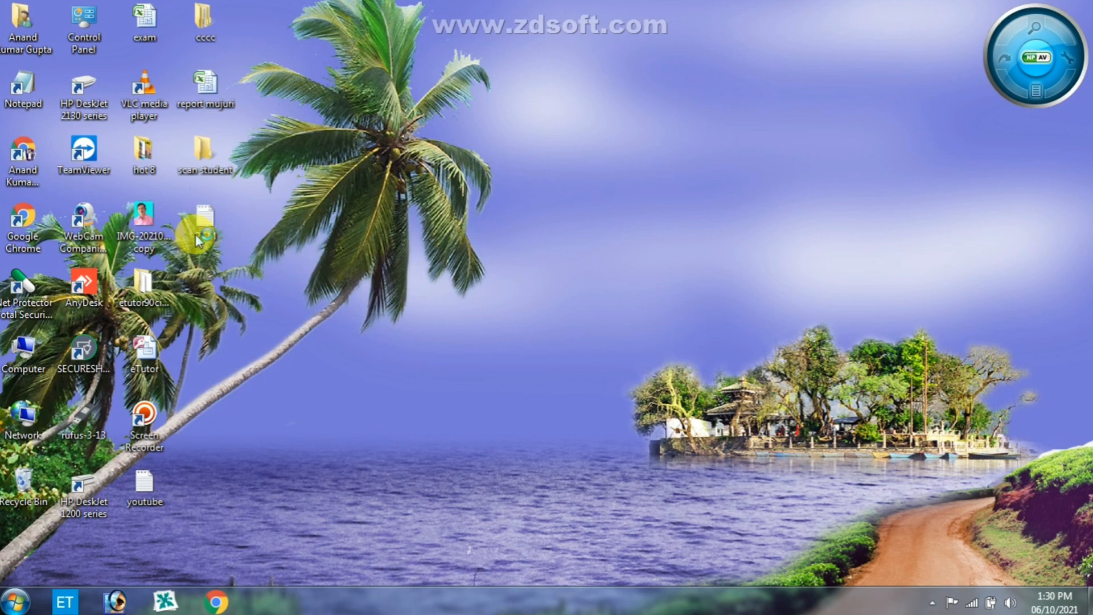
{"action": "left_click", "coordinate": [208, 221]}
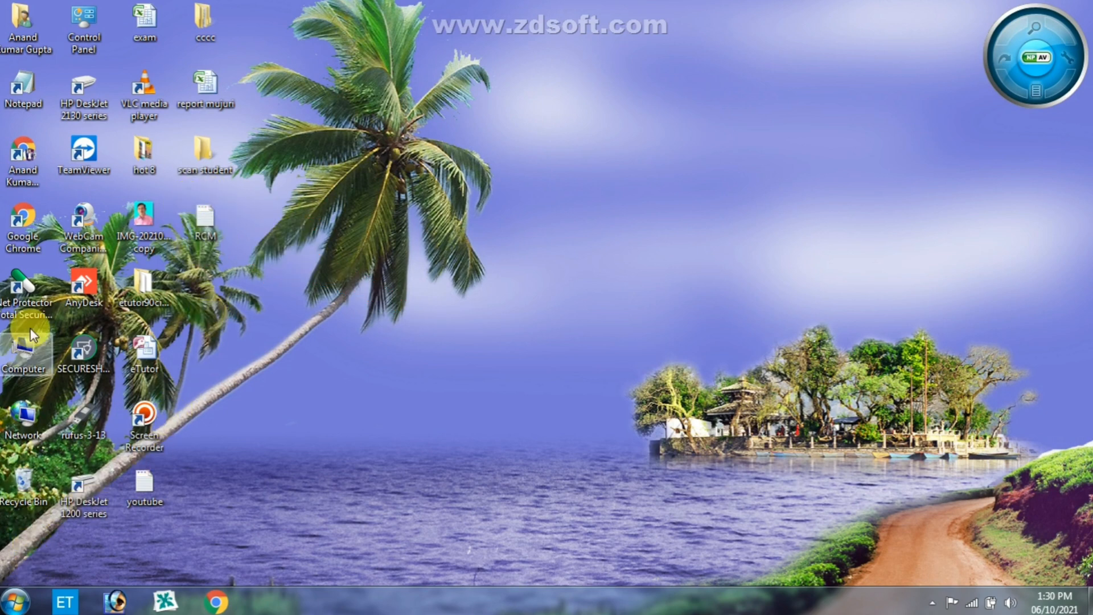
- Launch Notepad from its desktop shortcut and start opening a file, with Desktop as the folder to look in
{"action": "double_click", "coordinate": [15, 98]}
{"action": "left_click", "coordinate": [738, 24]}
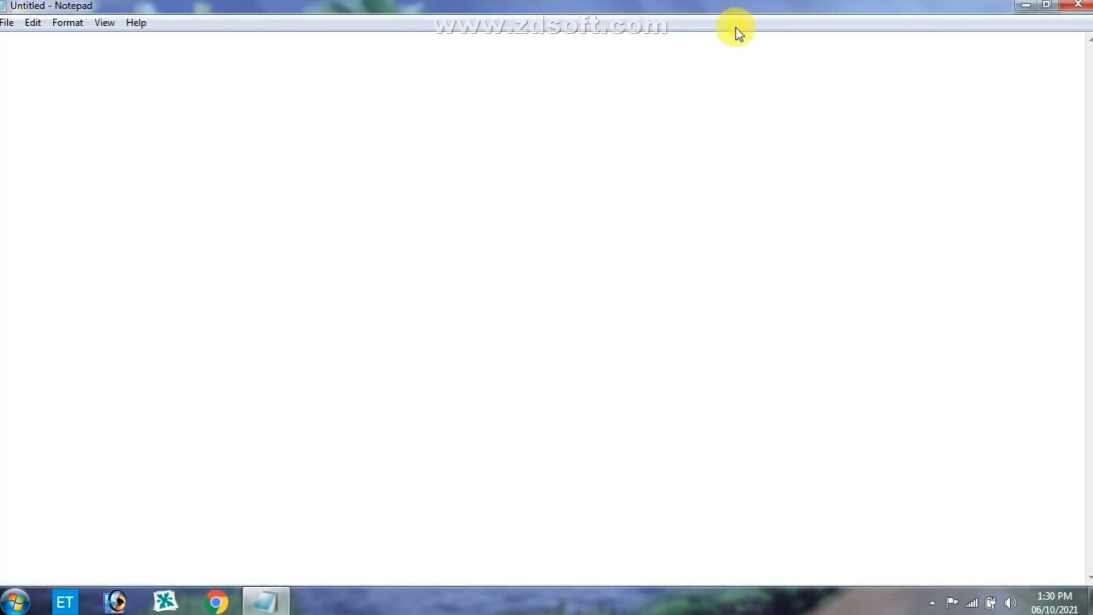
{"action": "left_click", "coordinate": [8, 23]}
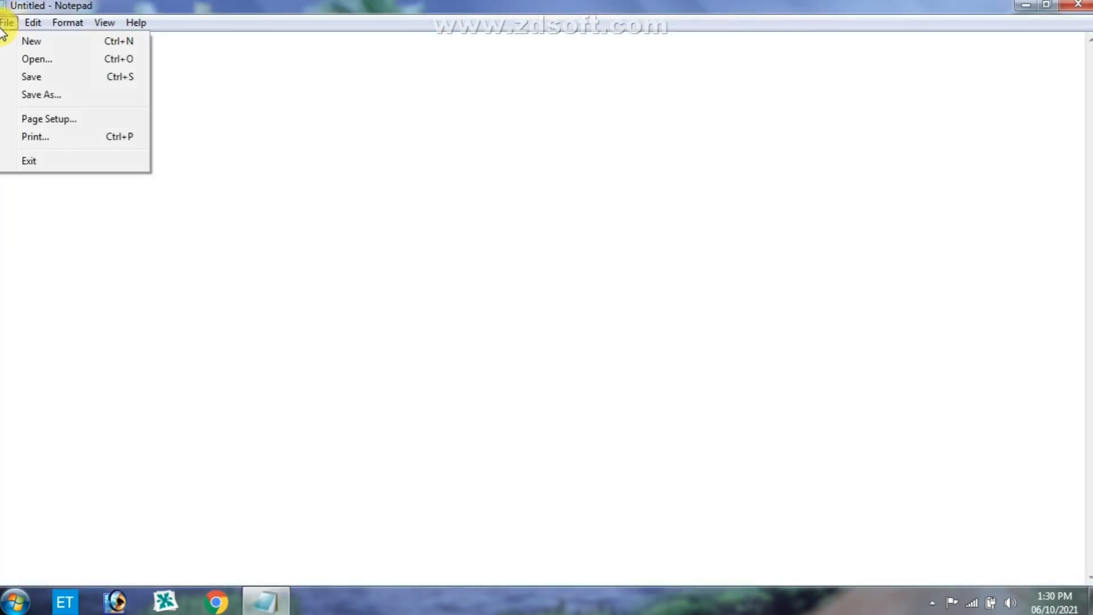
{"action": "left_click", "coordinate": [55, 62]}
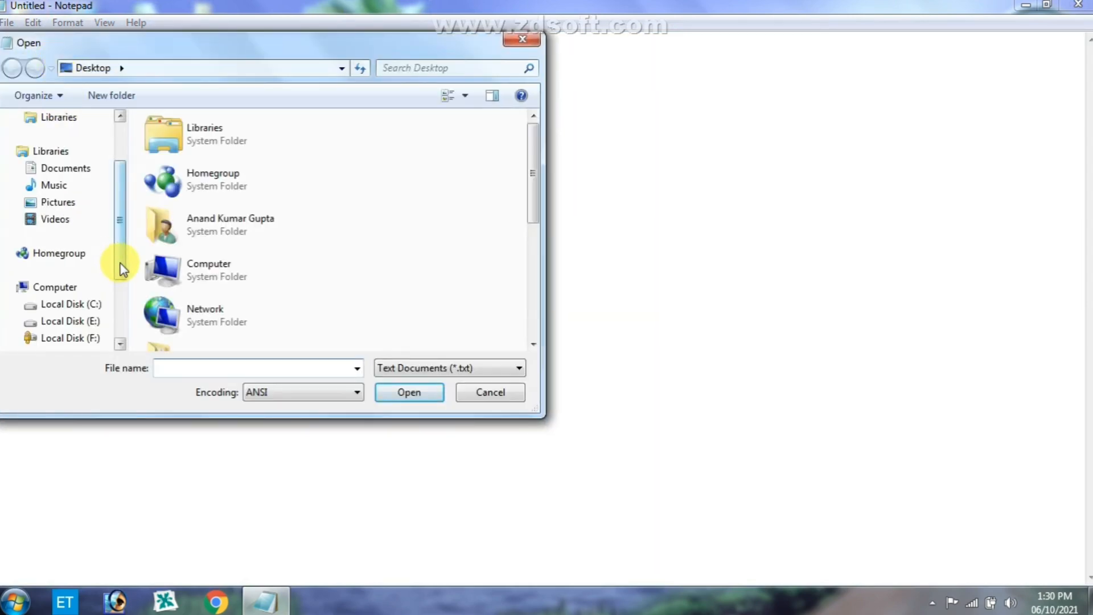
{"action": "left_click_drag", "start_coordinate": [123, 267], "coordinate": [121, 207]}
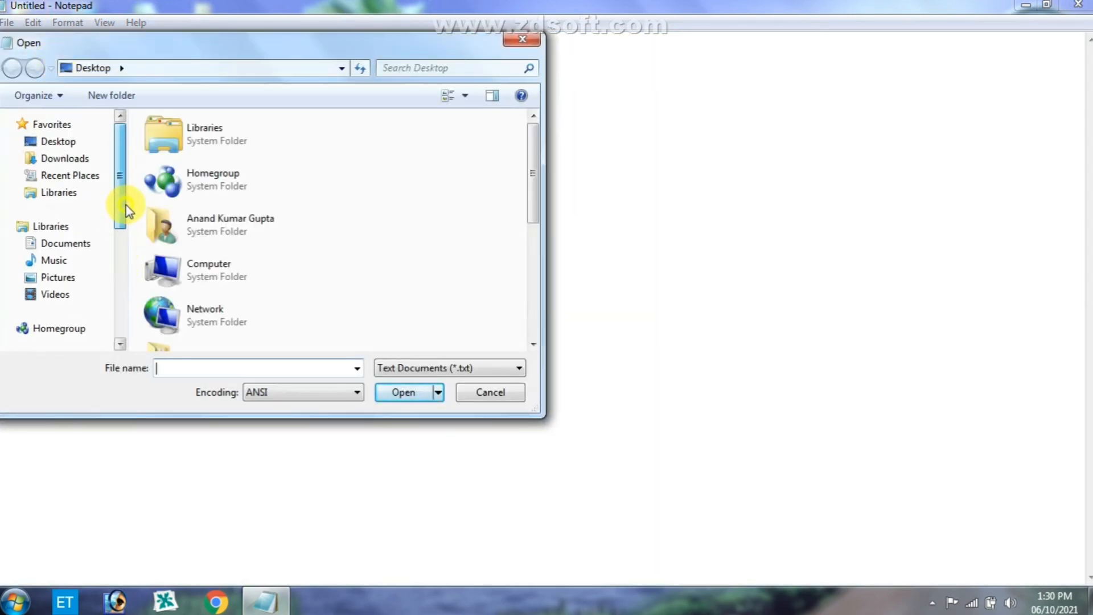
{"action": "left_click", "coordinate": [63, 142]}
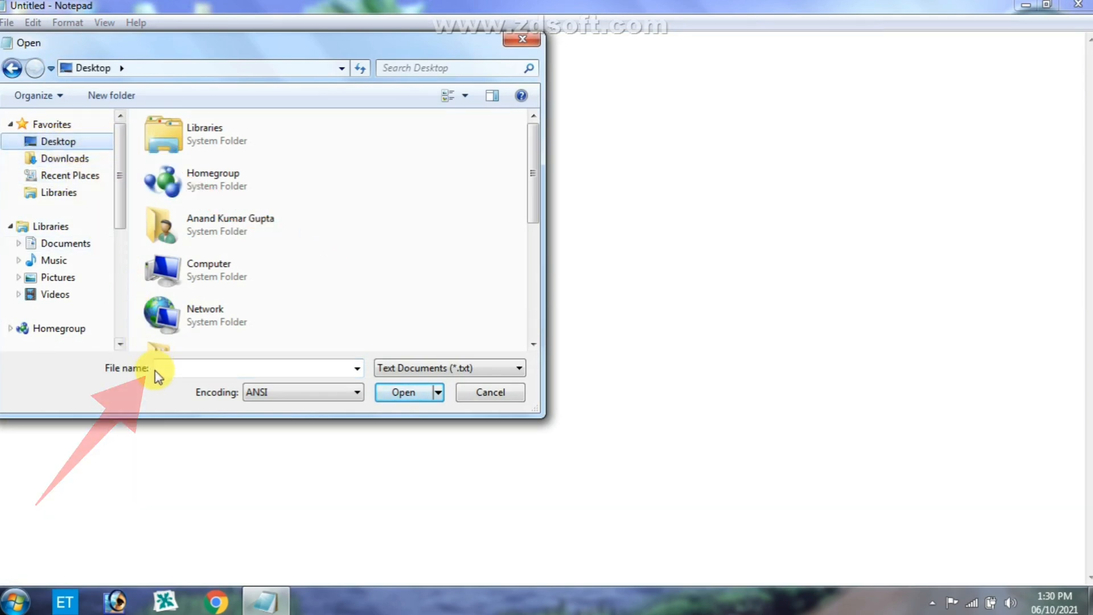
- Enter RCM as the file name and open that text document
{"action": "left_click", "coordinate": [185, 369]}
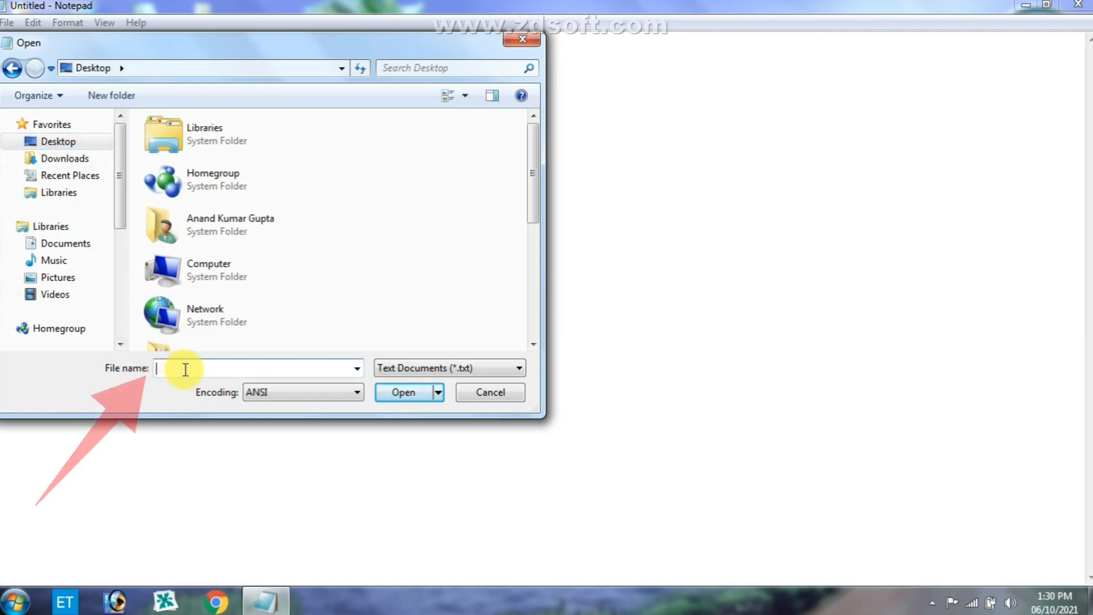
{"action": "type", "text": "R"}
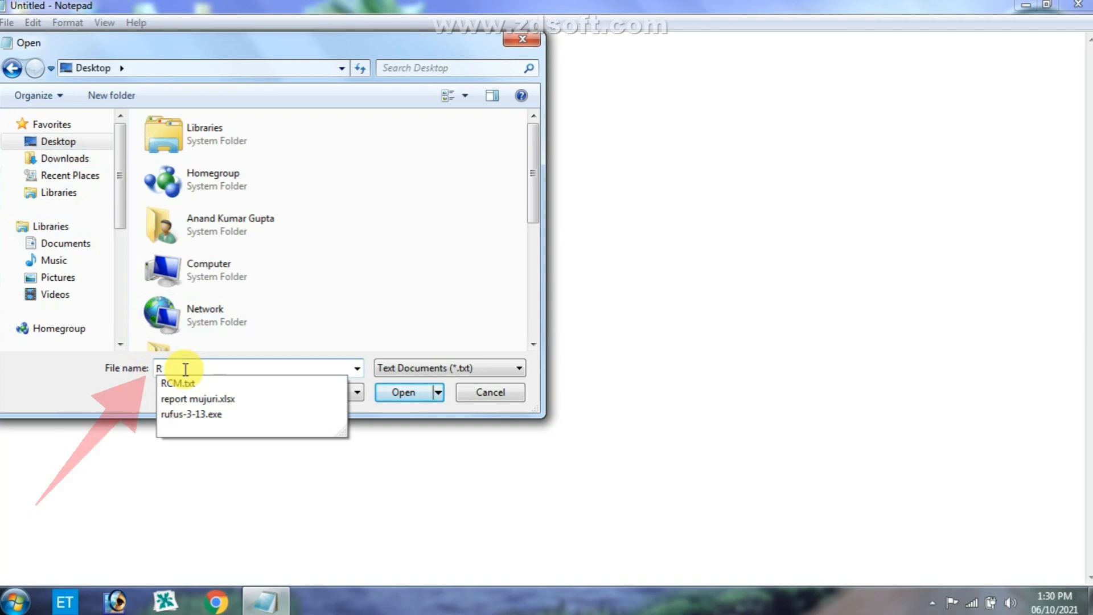
{"action": "type", "text": "CM"}
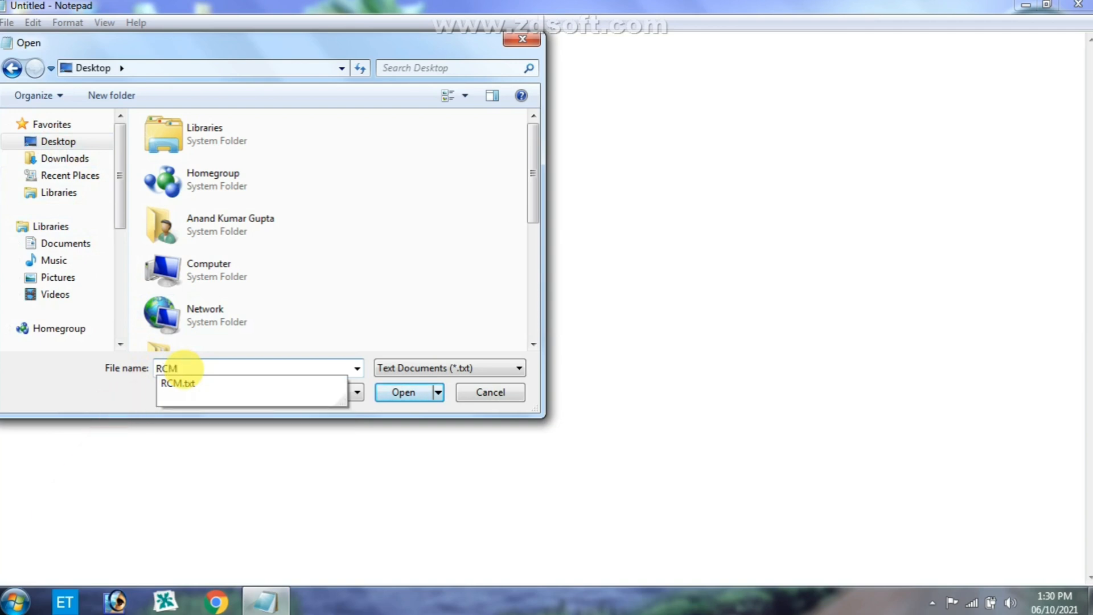
{"action": "left_click", "coordinate": [406, 394]}
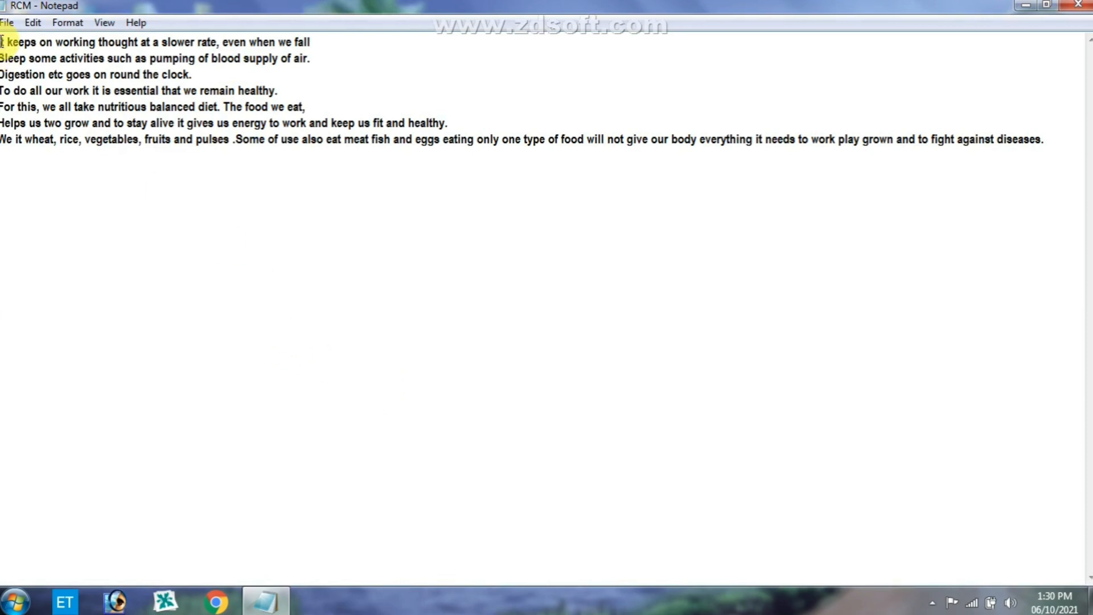
- Highlight the whole passage in the opened RCM document to review it, and clear the selection
{"action": "left_click_drag", "start_coordinate": [3, 42], "coordinate": [954, 153]}
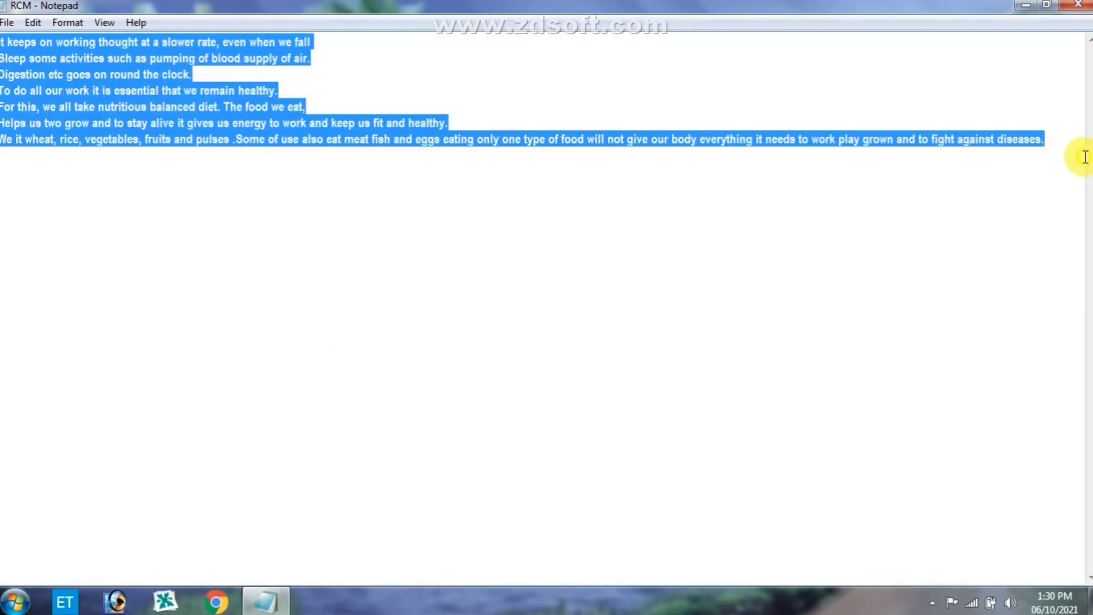
{"action": "left_click", "coordinate": [275, 177]}
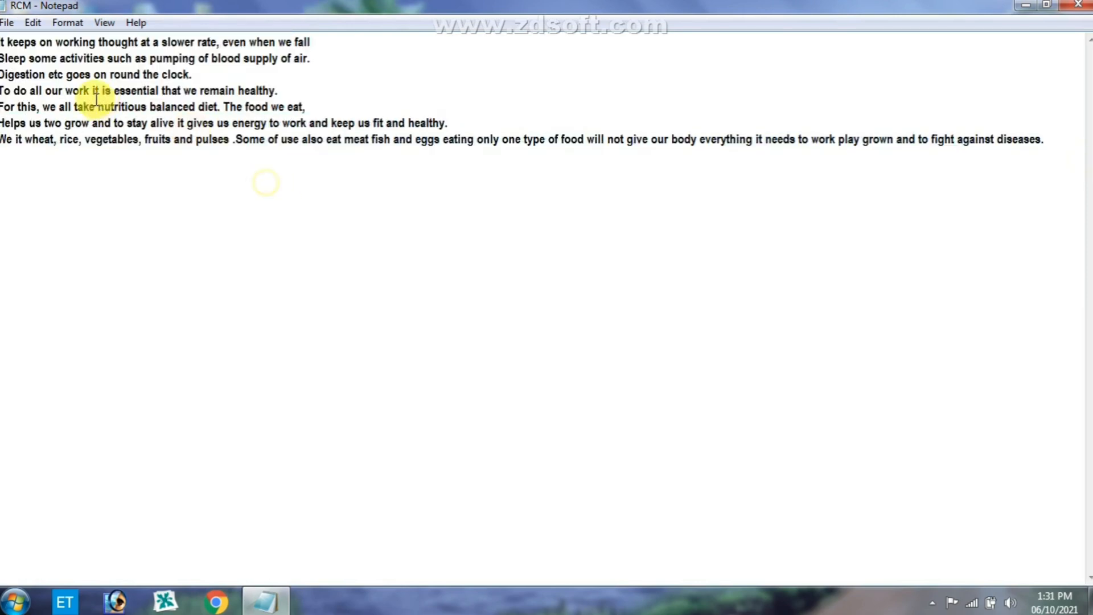
{"action": "left_click", "coordinate": [7, 23]}
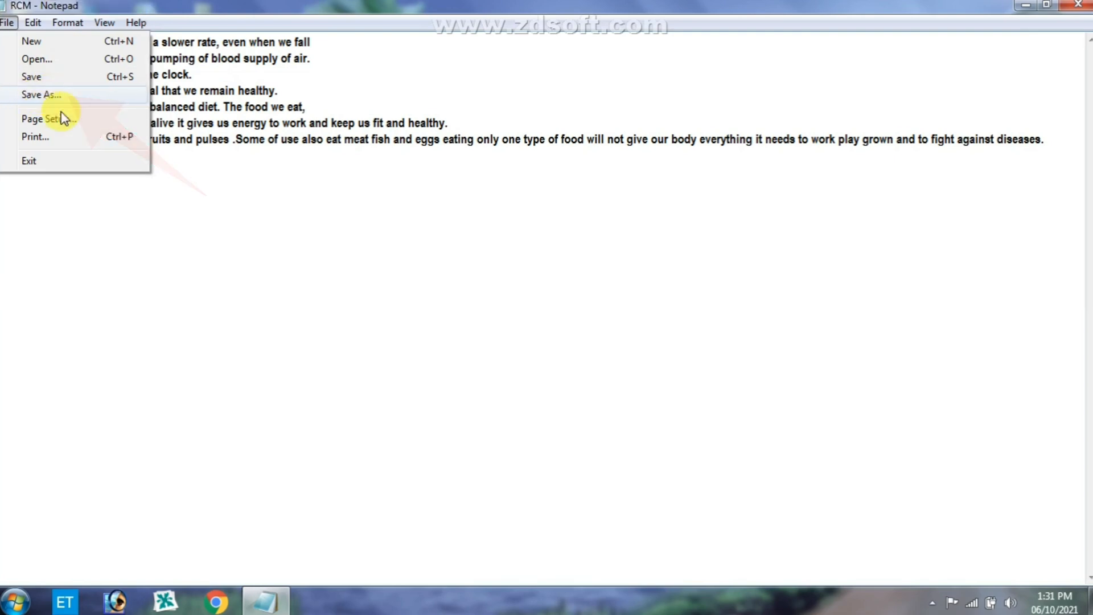
{"action": "left_click", "coordinate": [407, 205]}
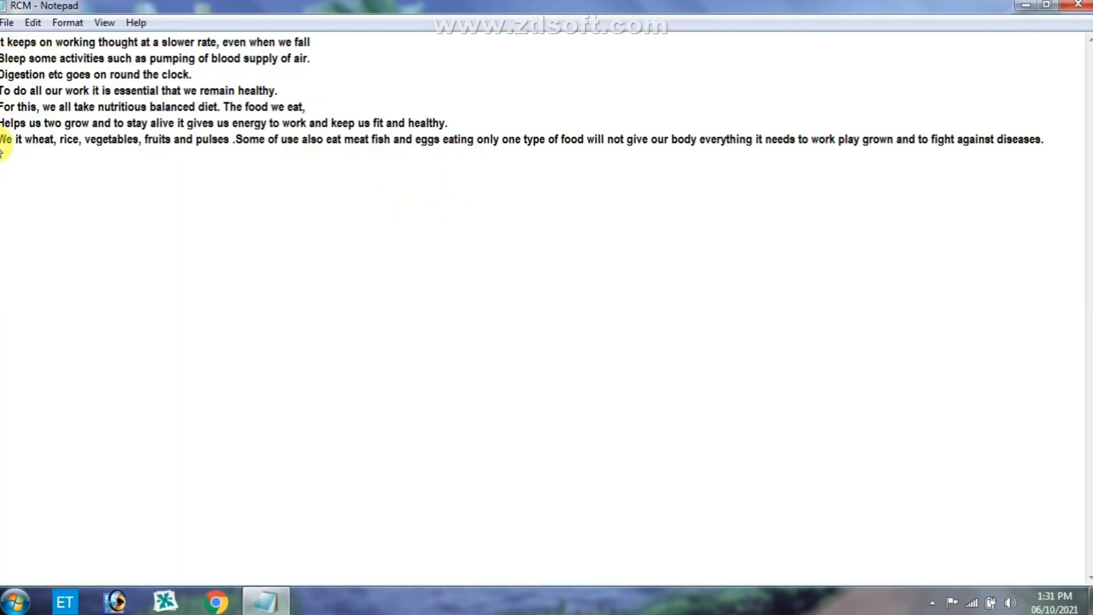
- Save a copy of the RCM document to the Desktop under the new name Rama
{"action": "left_click", "coordinate": [8, 22]}
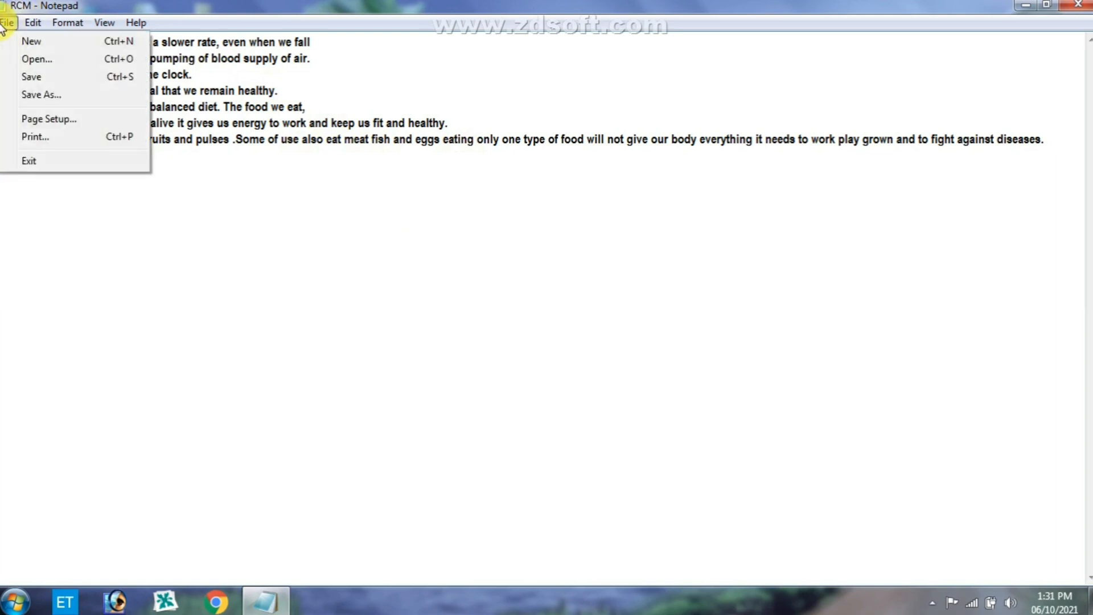
{"action": "left_click", "coordinate": [47, 97]}
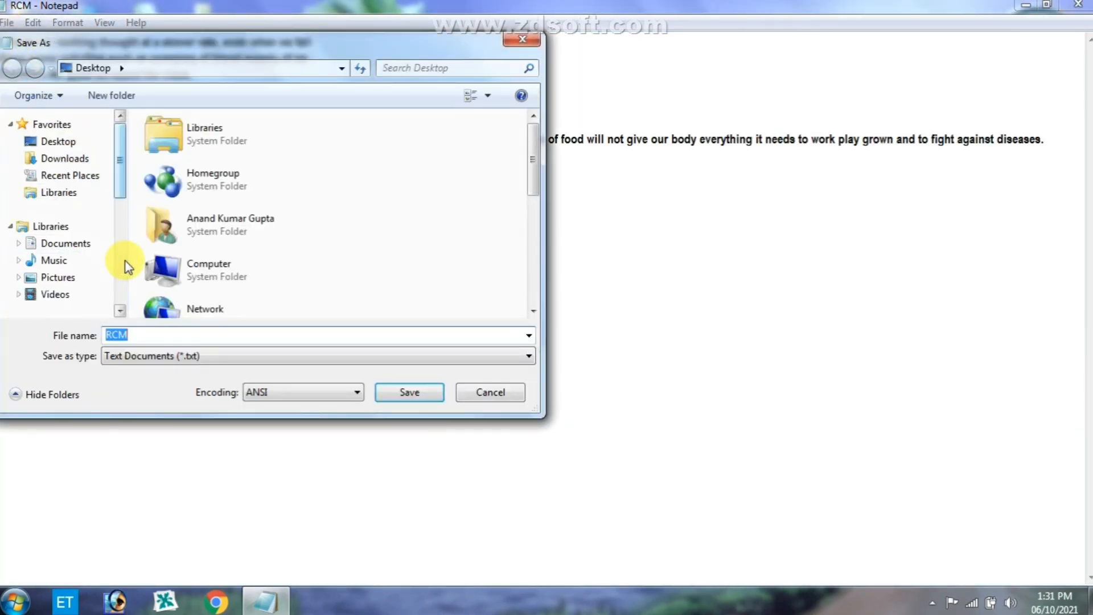
{"action": "left_click", "coordinate": [124, 261]}
{"action": "left_click_drag", "start_coordinate": [122, 232], "coordinate": [121, 146]}
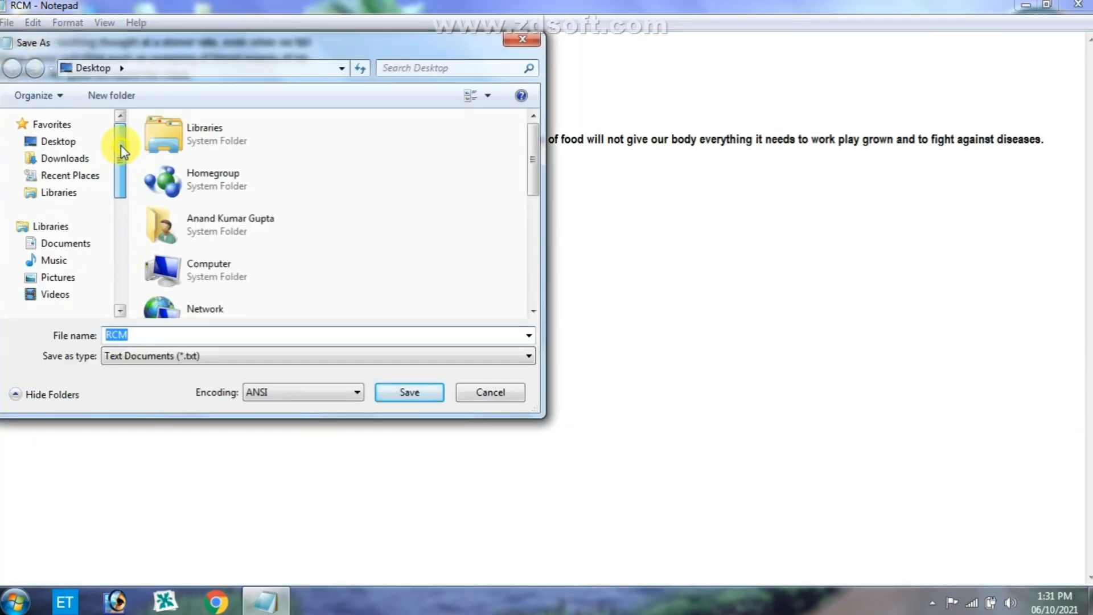
{"action": "left_click", "coordinate": [55, 149]}
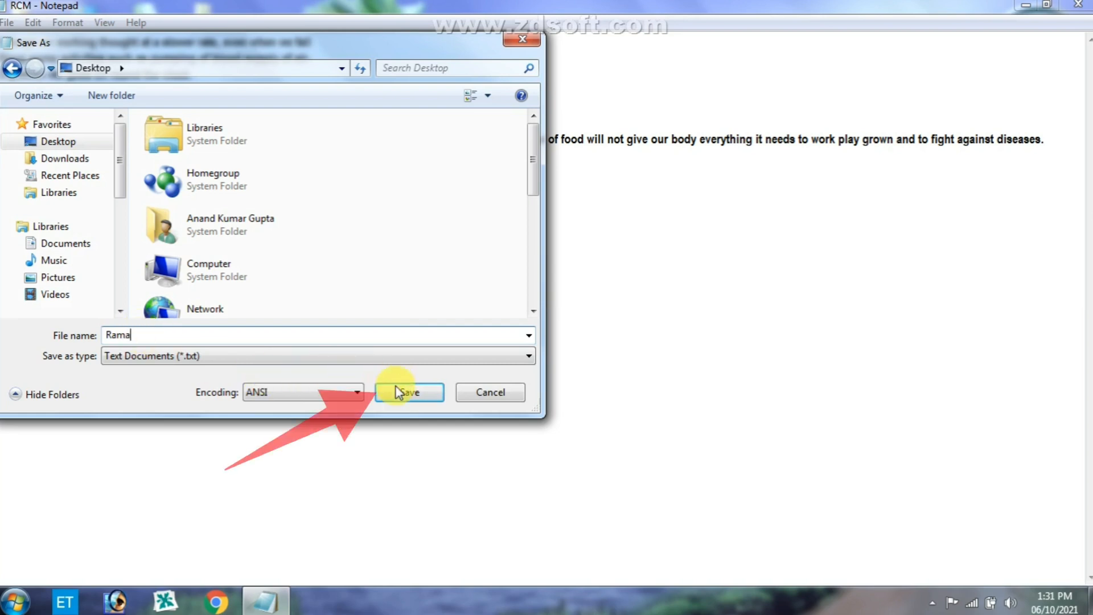
{"action": "left_click", "coordinate": [405, 399]}
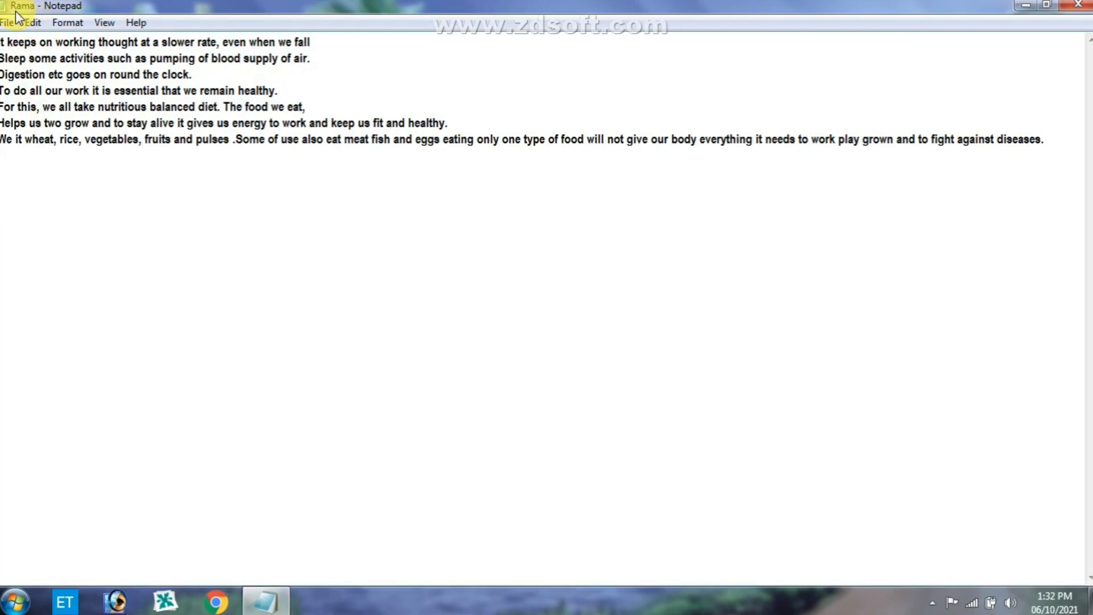
- Close Notepad and check the RCM and Rama files on the desktop
{"action": "left_click", "coordinate": [1085, 9]}
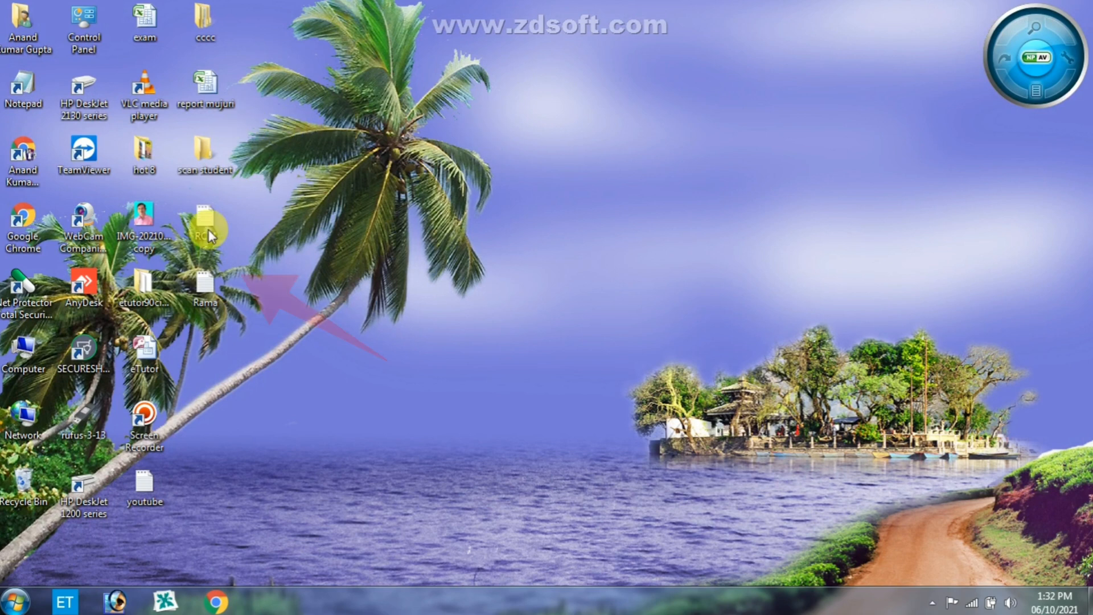
{"action": "mouse_move", "coordinate": [241, 190]}
{"action": "left_mouse_down"}
{"action": "mouse_move", "coordinate": [181, 287]}
{"action": "mouse_move", "coordinate": [193, 296]}
{"action": "mouse_move", "coordinate": [173, 306]}
{"action": "mouse_move", "coordinate": [162, 333]}
{"action": "left_mouse_up"}
{"action": "left_click", "coordinate": [333, 316]}
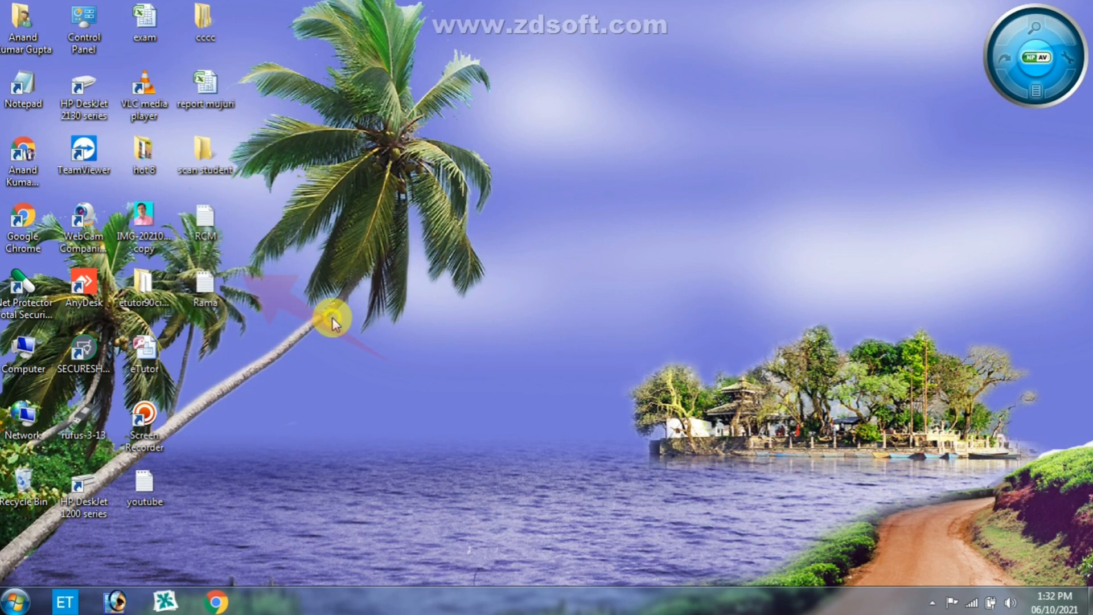
{"action": "left_click", "coordinate": [202, 295]}
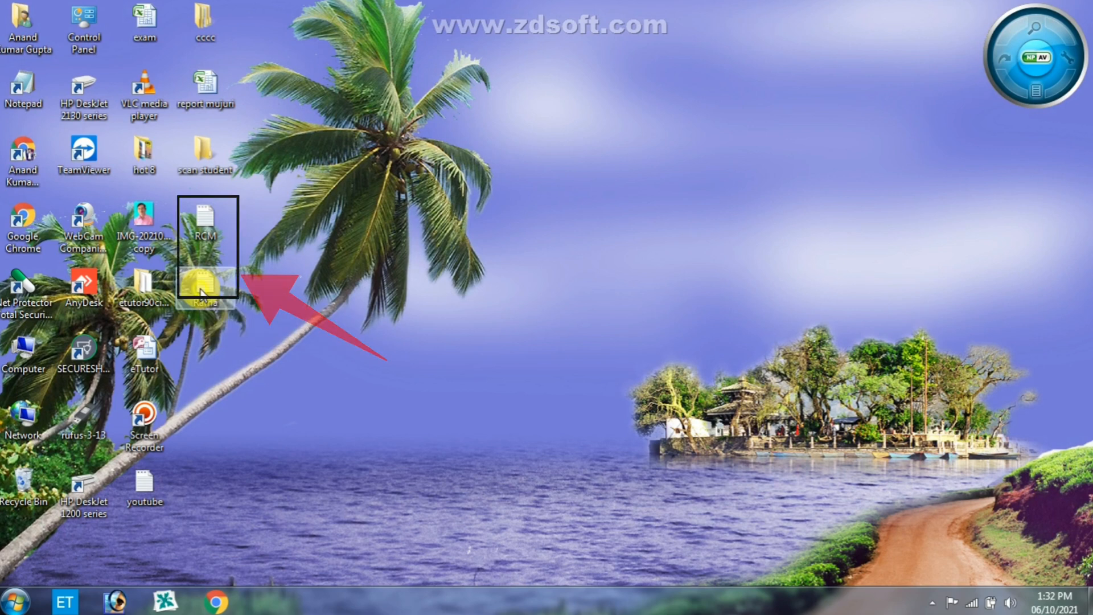
- Open the Rama and RCM documents from the desktop and arrange their windows side by side
{"action": "double_click", "coordinate": [202, 295]}
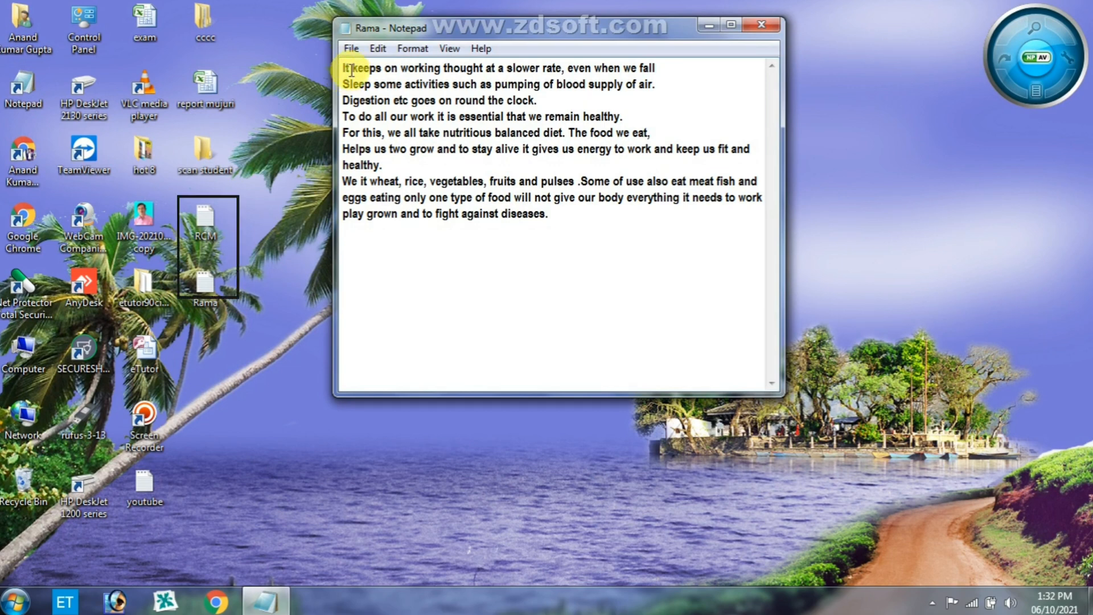
{"action": "double_click", "coordinate": [205, 221]}
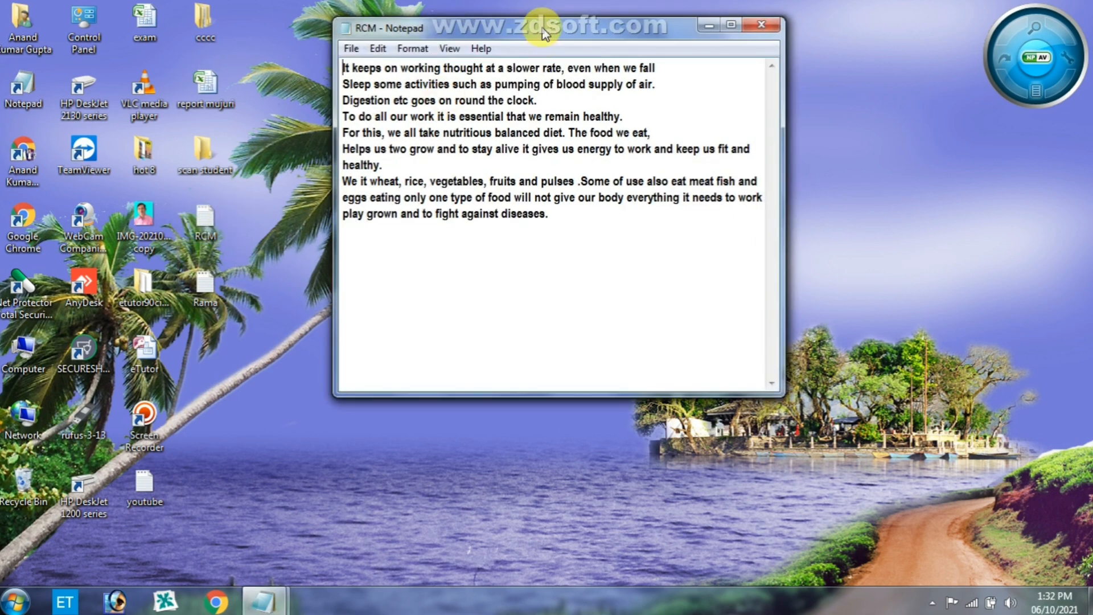
{"action": "left_click_drag", "start_coordinate": [544, 31], "coordinate": [843, 56]}
{"action": "left_click_drag", "start_coordinate": [604, 34], "coordinate": [286, 48]}
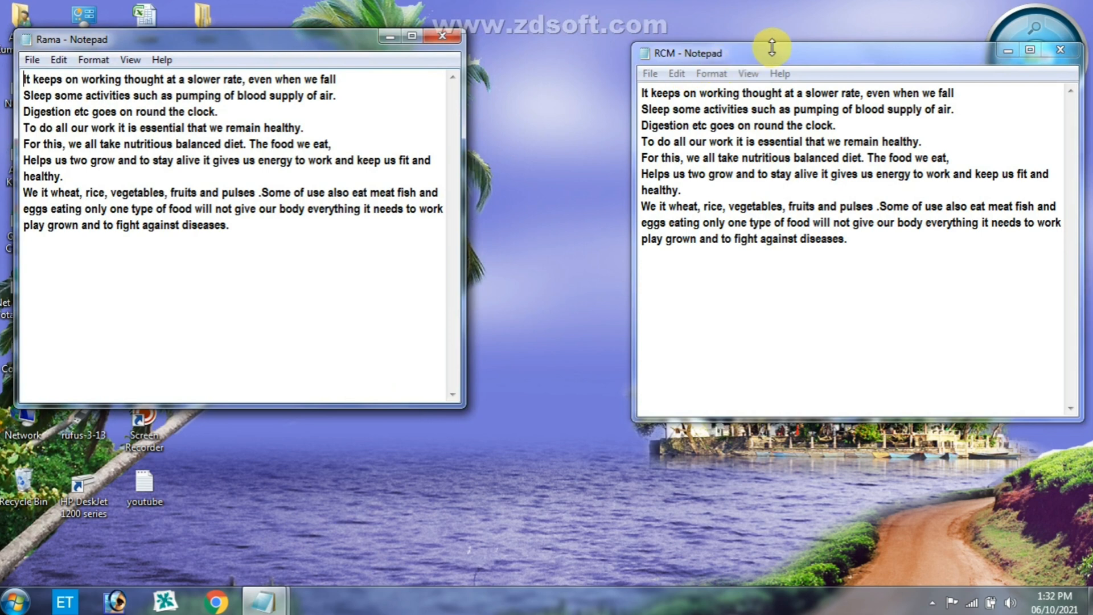
{"action": "left_click_drag", "start_coordinate": [775, 54], "coordinate": [618, 38]}
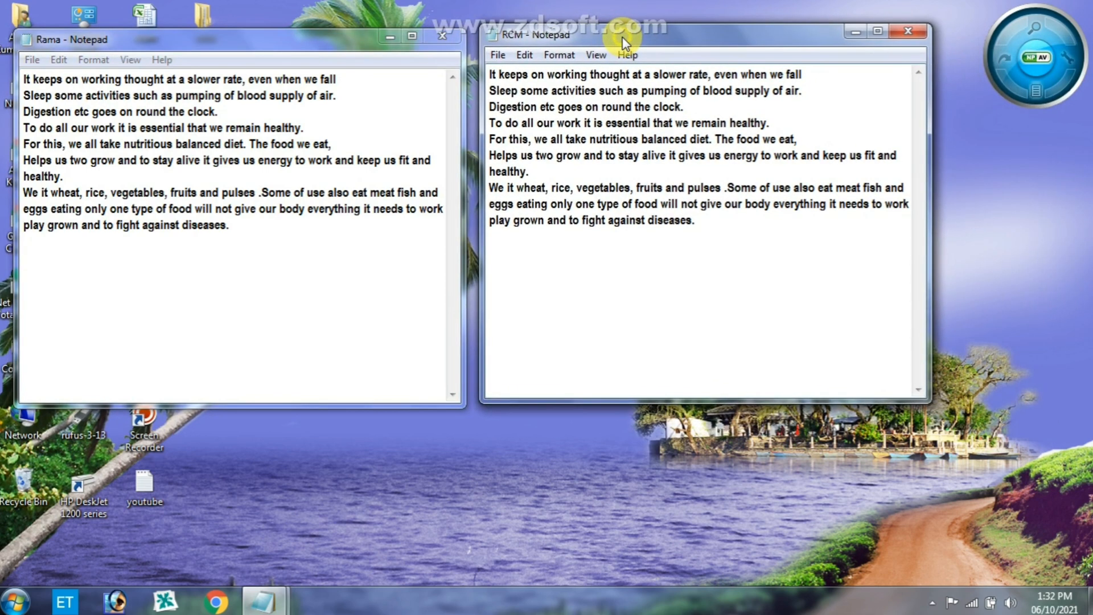
- Compare the passages in the Rama and RCM windows, and close both documents
{"action": "left_click", "coordinate": [116, 41]}
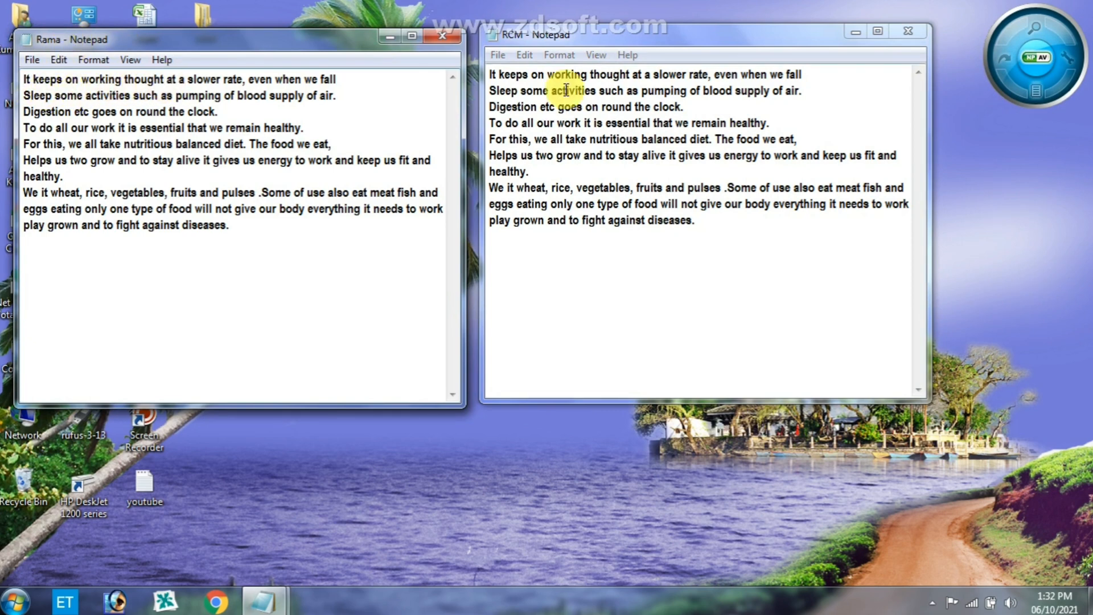
{"action": "left_click", "coordinate": [549, 44]}
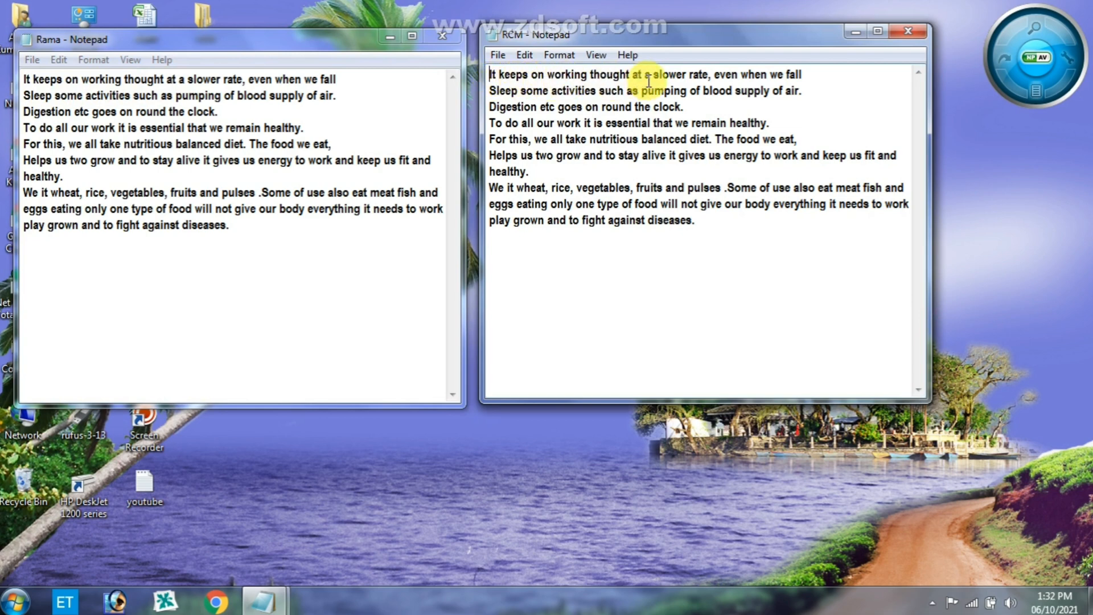
{"action": "left_click", "coordinate": [443, 35]}
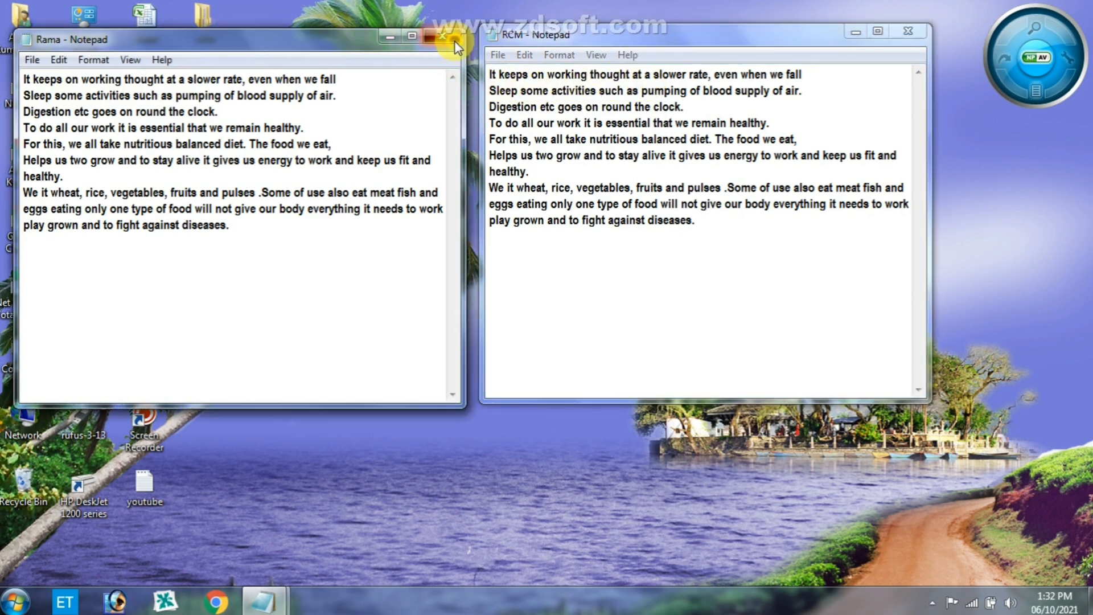
{"action": "left_click", "coordinate": [918, 36]}
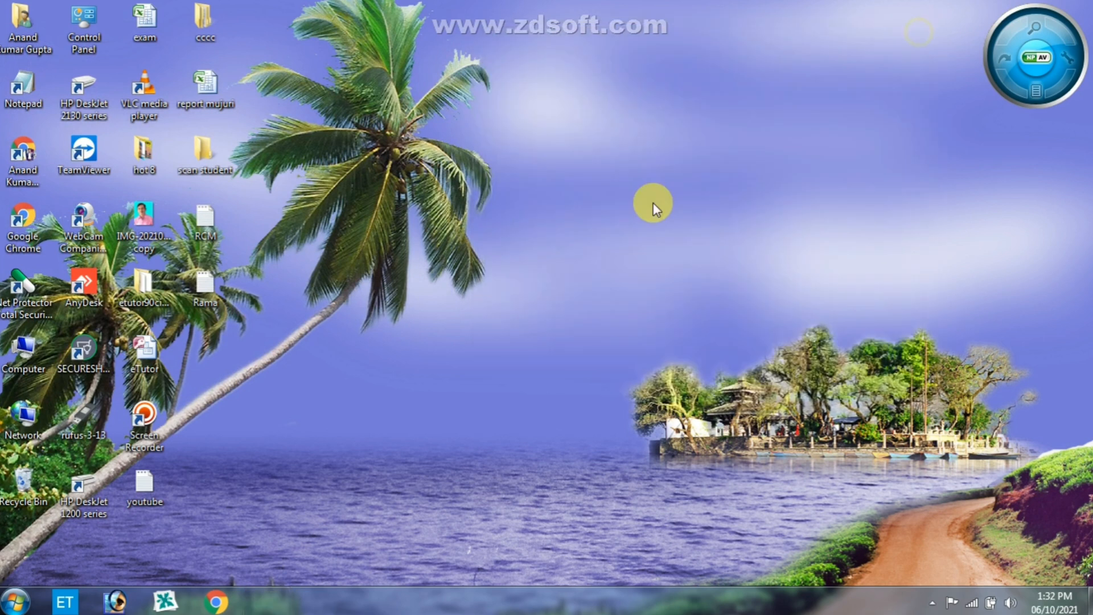
- Launch Notepad with a blank document from the Start menu
{"action": "left_click", "coordinate": [23, 599]}
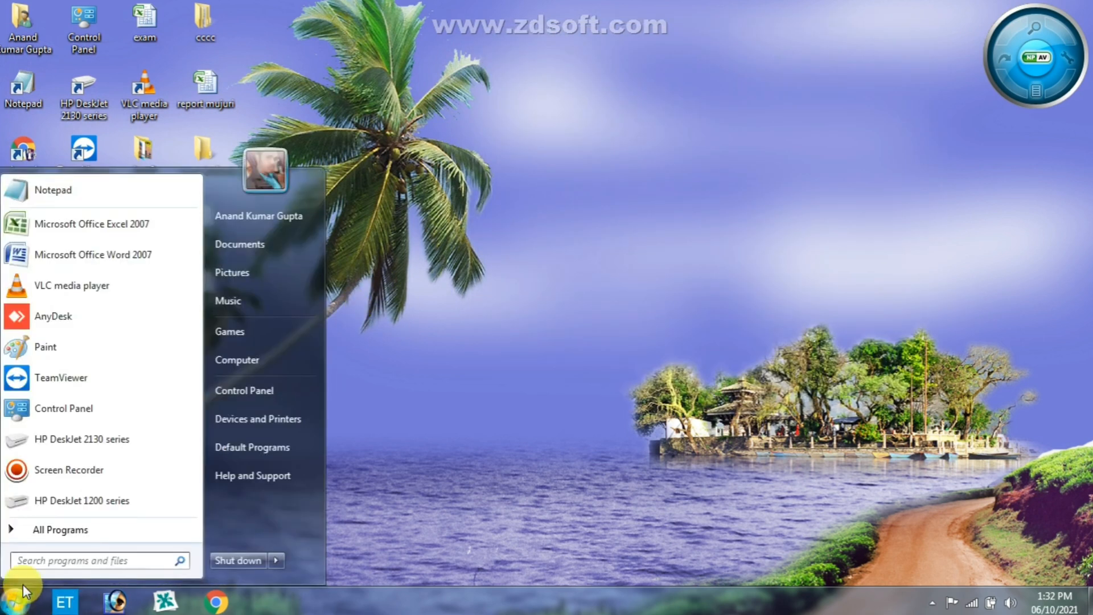
{"action": "left_click", "coordinate": [25, 190]}
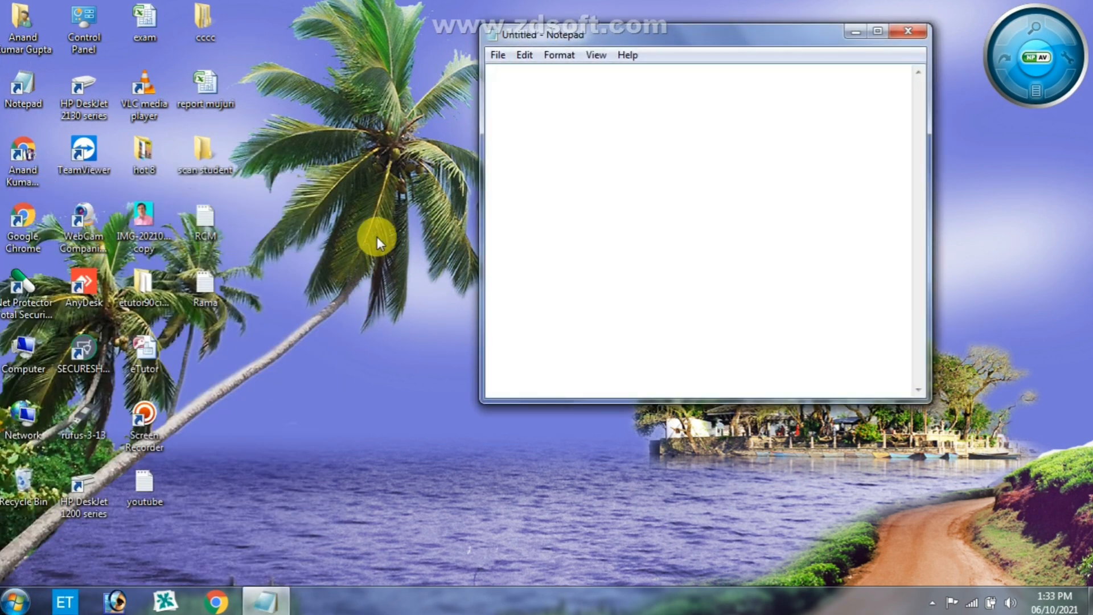
- Maximize the blank document window and set the paper size to A4 in Page Setup
{"action": "left_click", "coordinate": [878, 32]}
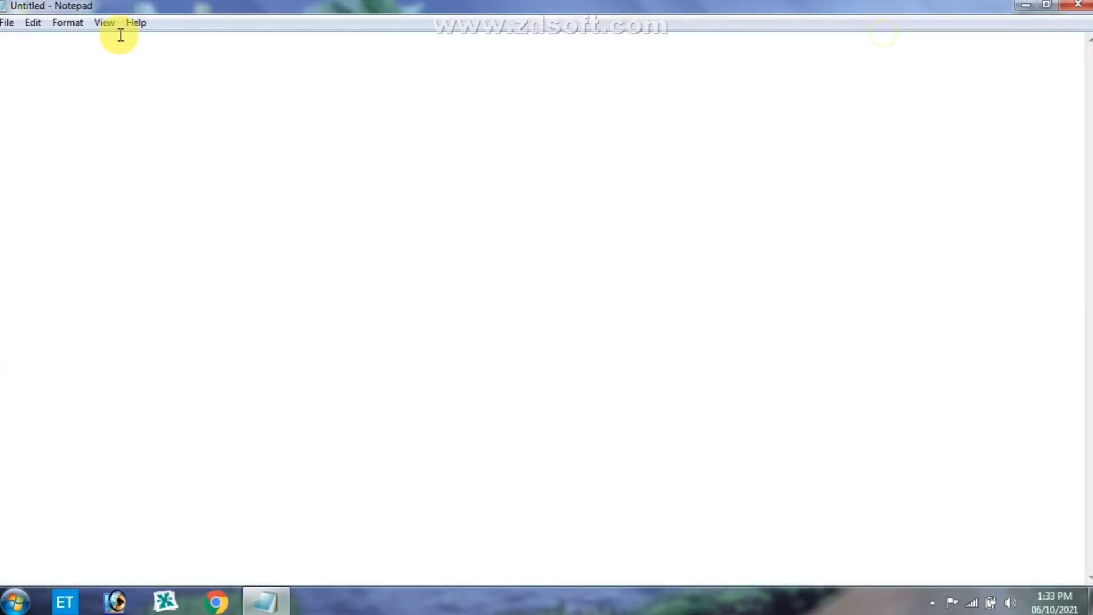
{"action": "left_click", "coordinate": [8, 24]}
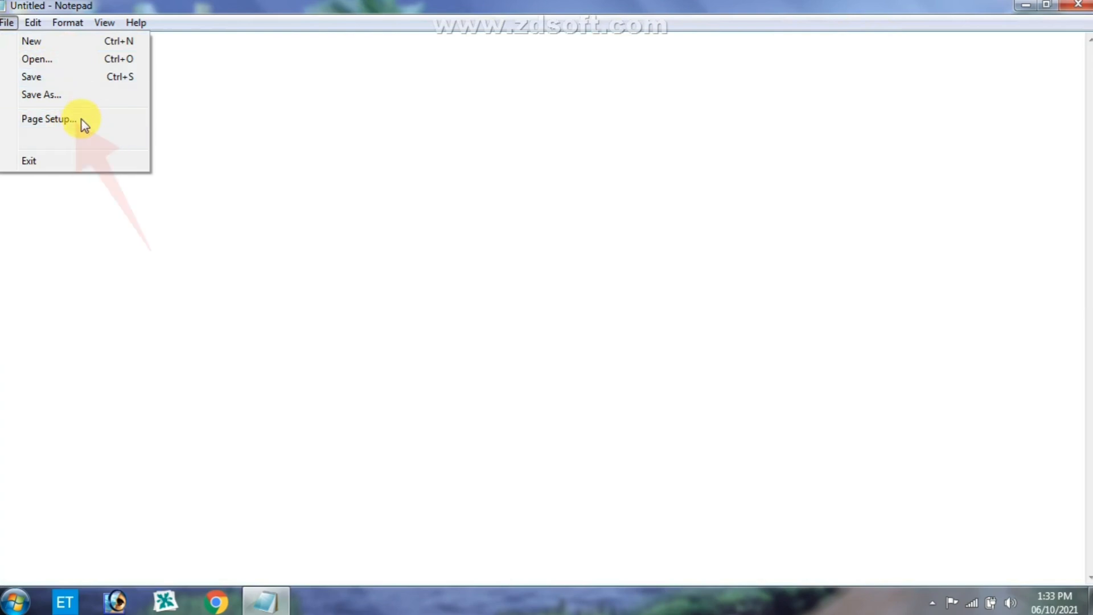
{"action": "left_click", "coordinate": [49, 119]}
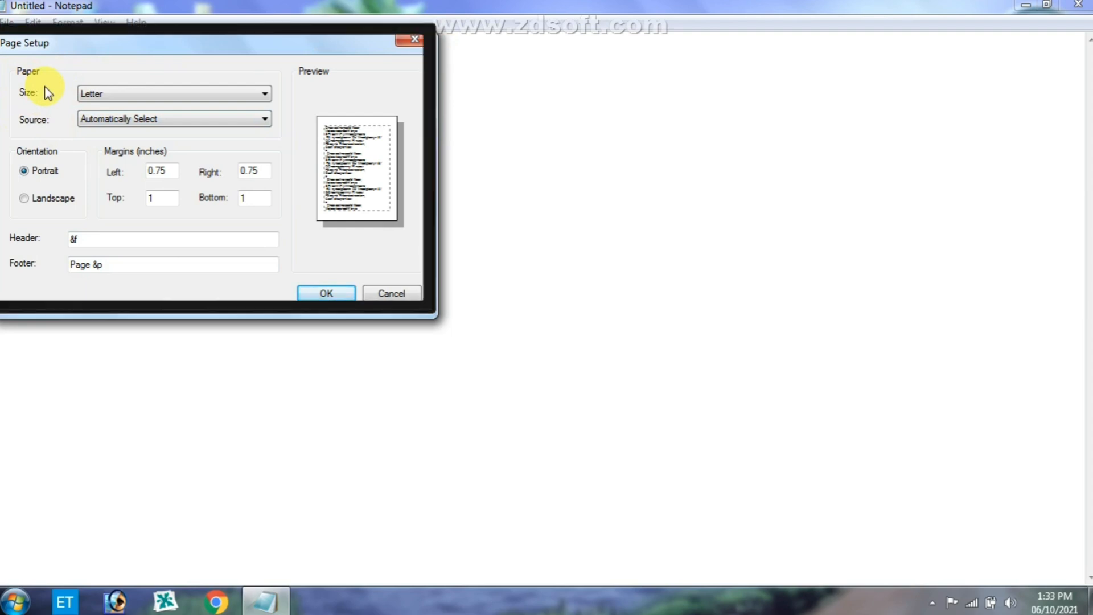
{"action": "left_click", "coordinate": [131, 102]}
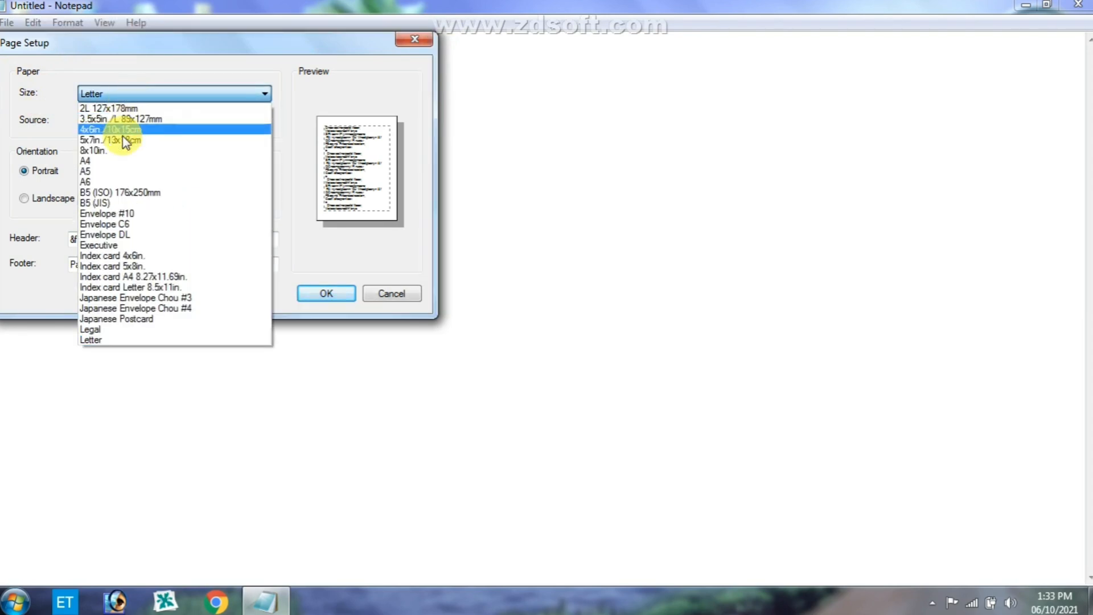
{"action": "left_click", "coordinate": [93, 161]}
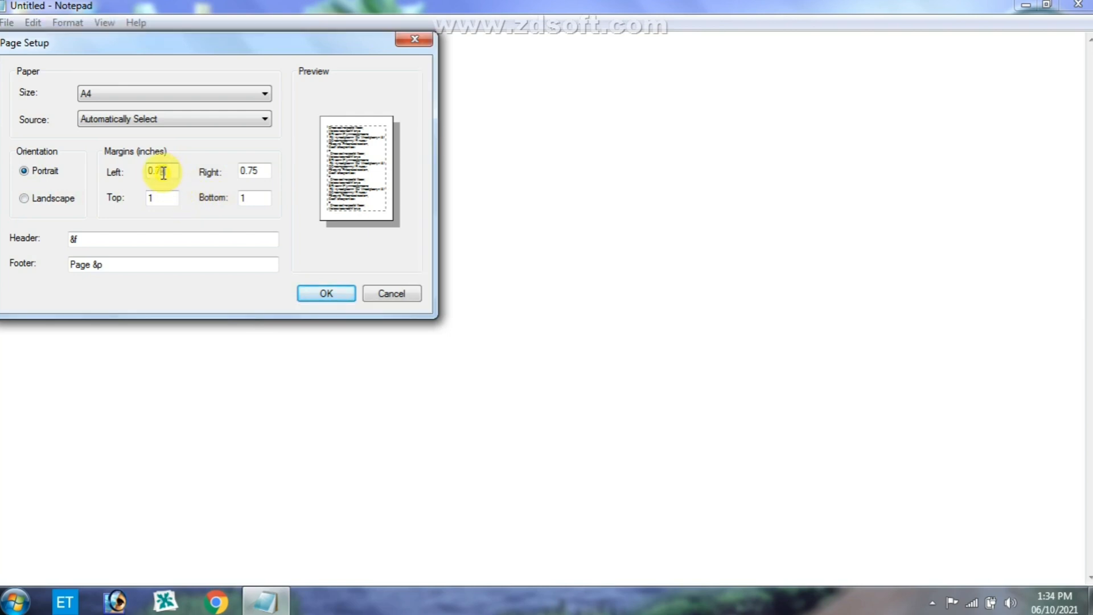
- Set the left and right page margins to 0.5 inches
{"action": "left_click_drag", "start_coordinate": [143, 172], "coordinate": [165, 187]}
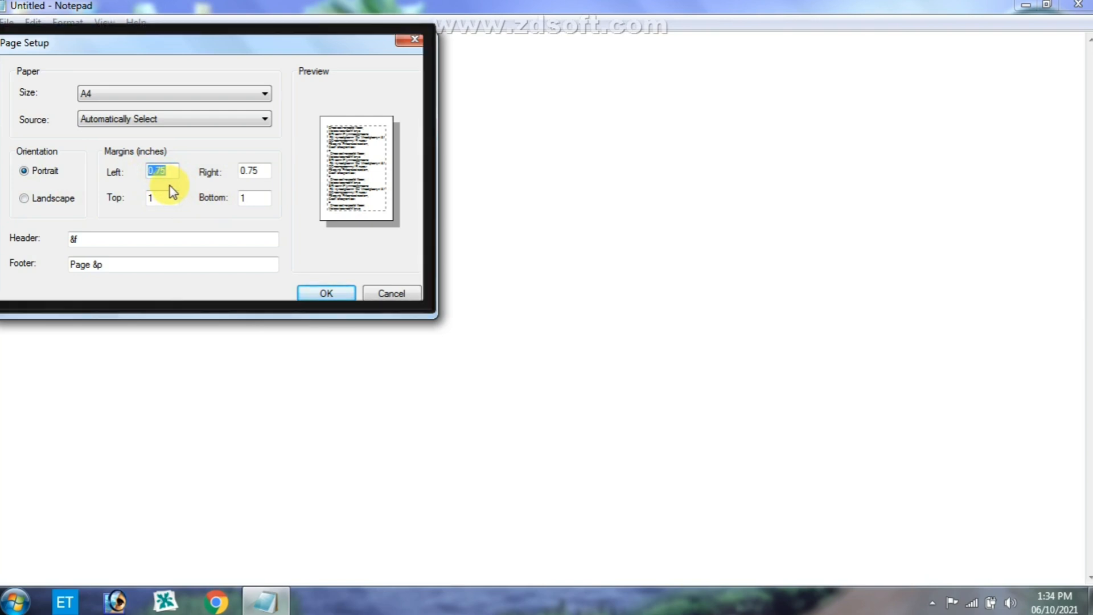
{"action": "key", "text": "BackSpace"}
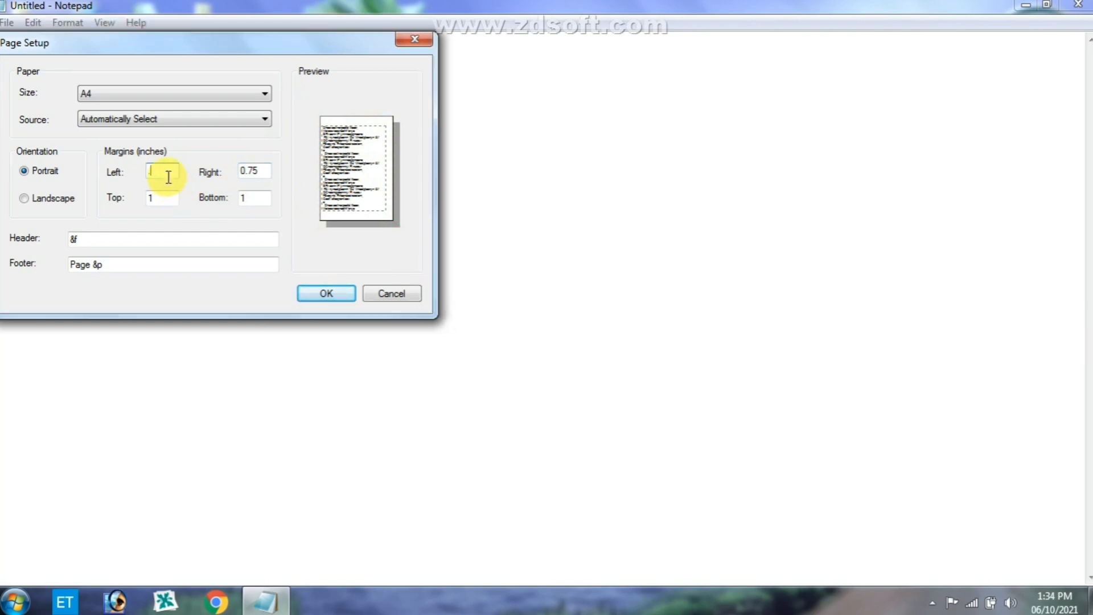
{"action": "type", "text": "5"}
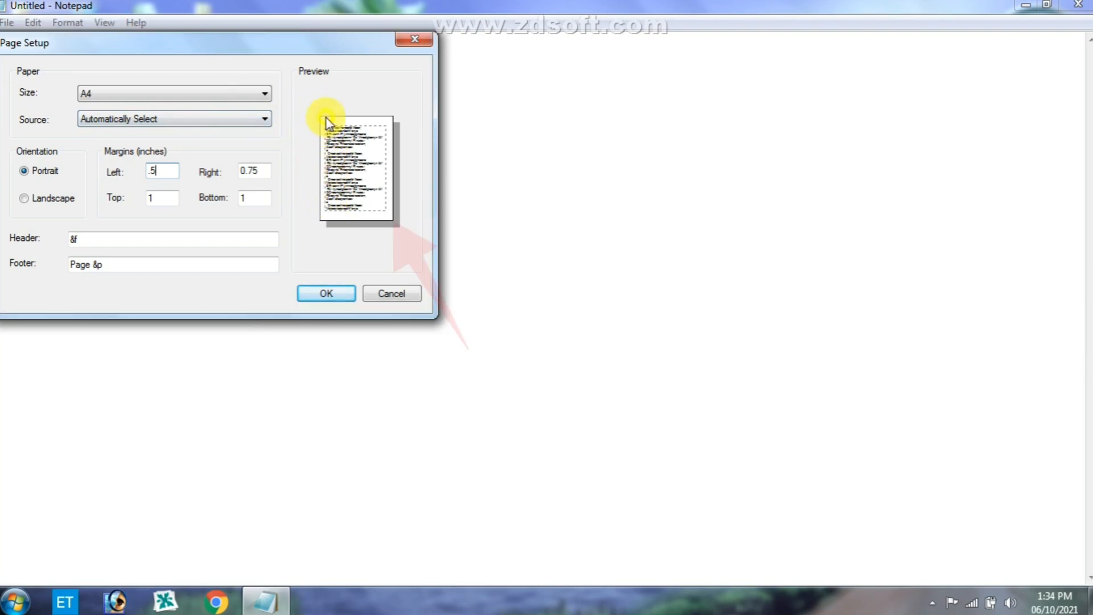
{"action": "double_click", "coordinate": [250, 170]}
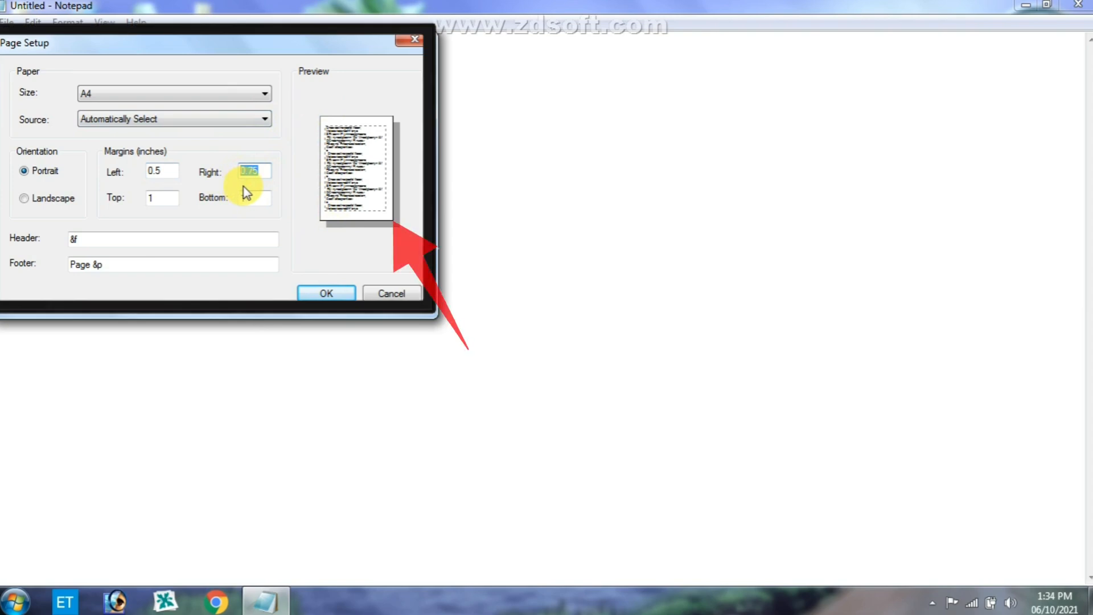
{"action": "type", "text": ".5"}
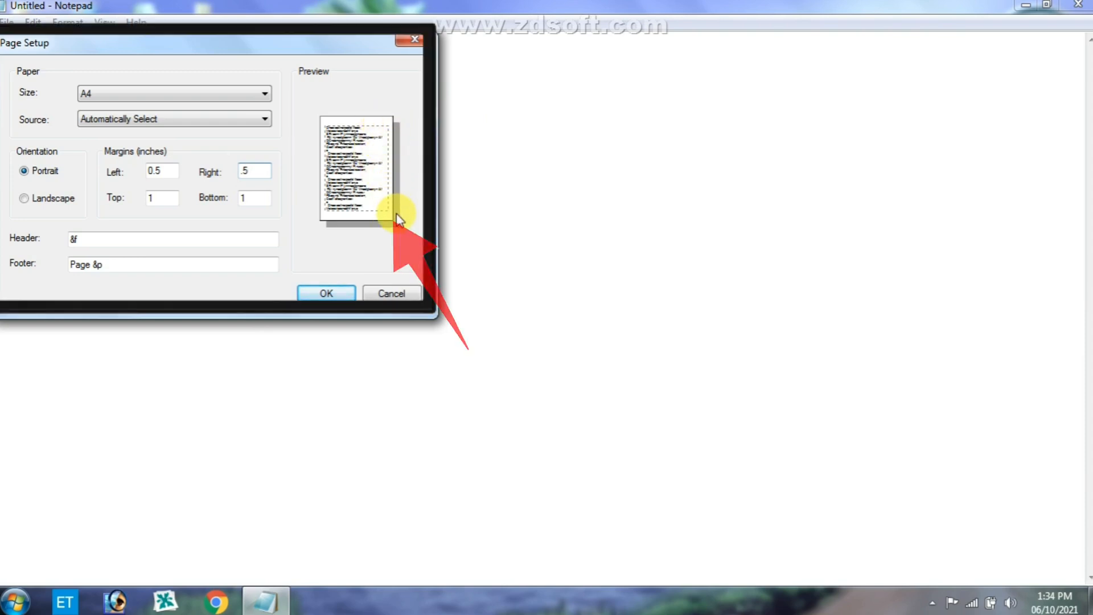
- Set the top and bottom page margins to 0.5 inches and choose Portrait orientation
{"action": "left_click", "coordinate": [165, 199]}
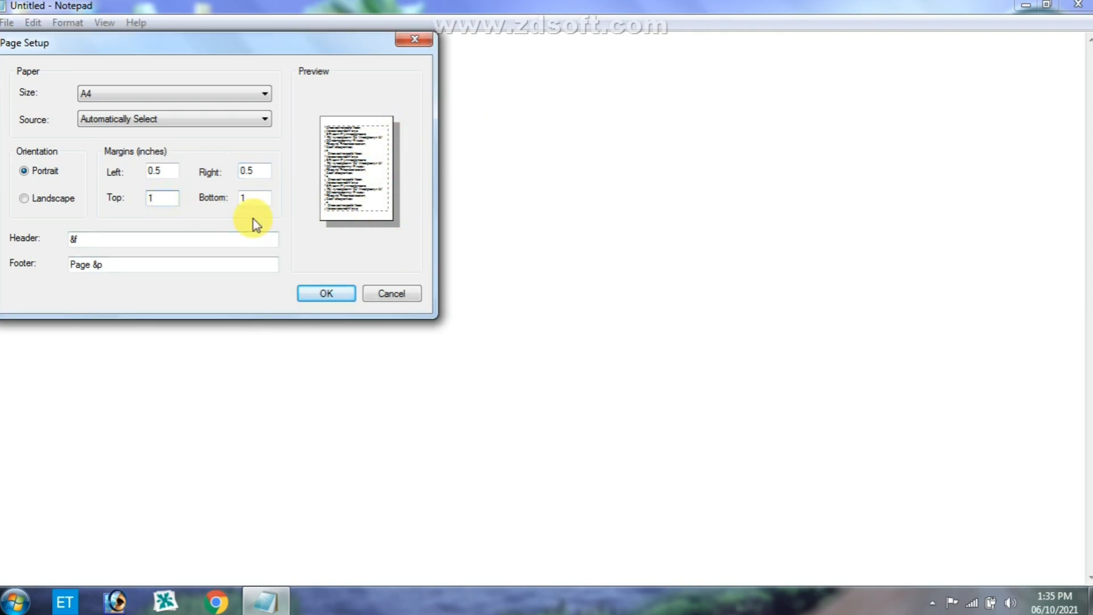
{"action": "key", "text": "BackSpace"}
{"action": "type", "text": ".5"}
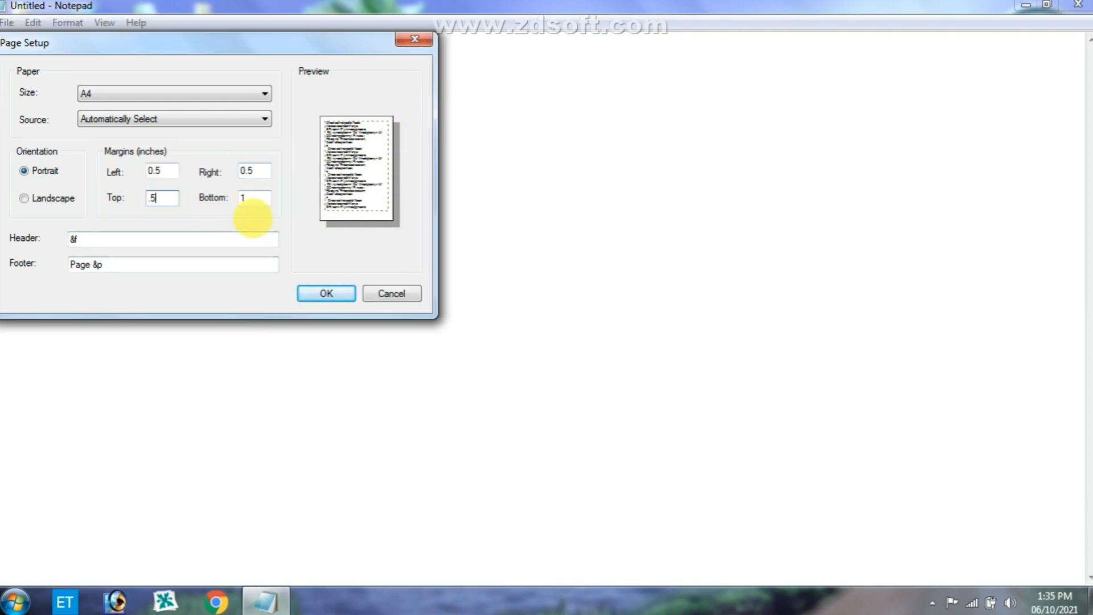
{"action": "left_click", "coordinate": [253, 202]}
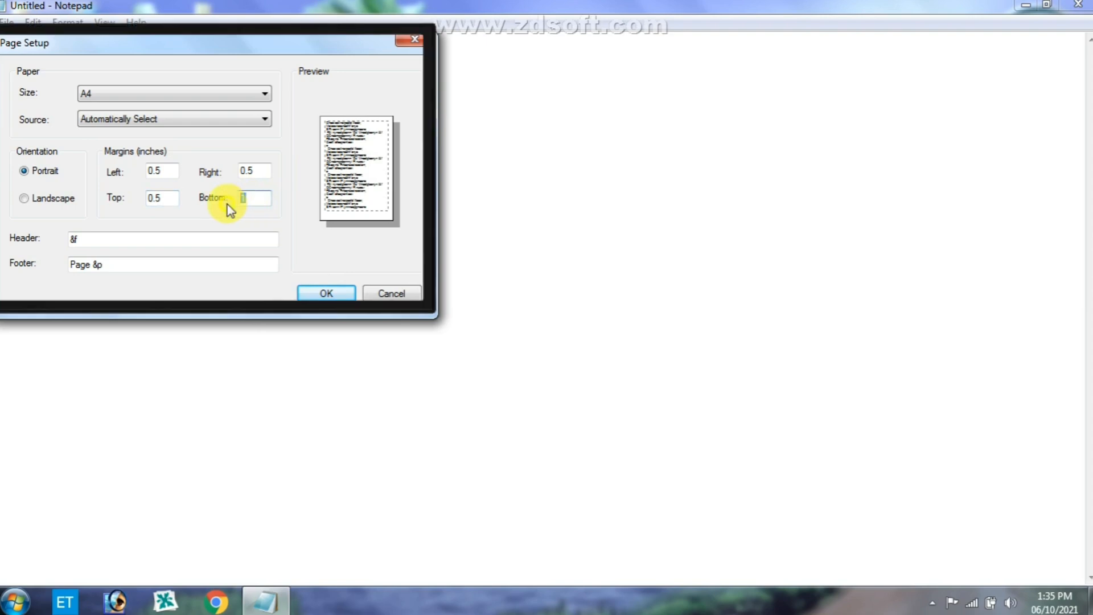
{"action": "key", "text": "BackSpace"}
{"action": "type", "text": ".5"}
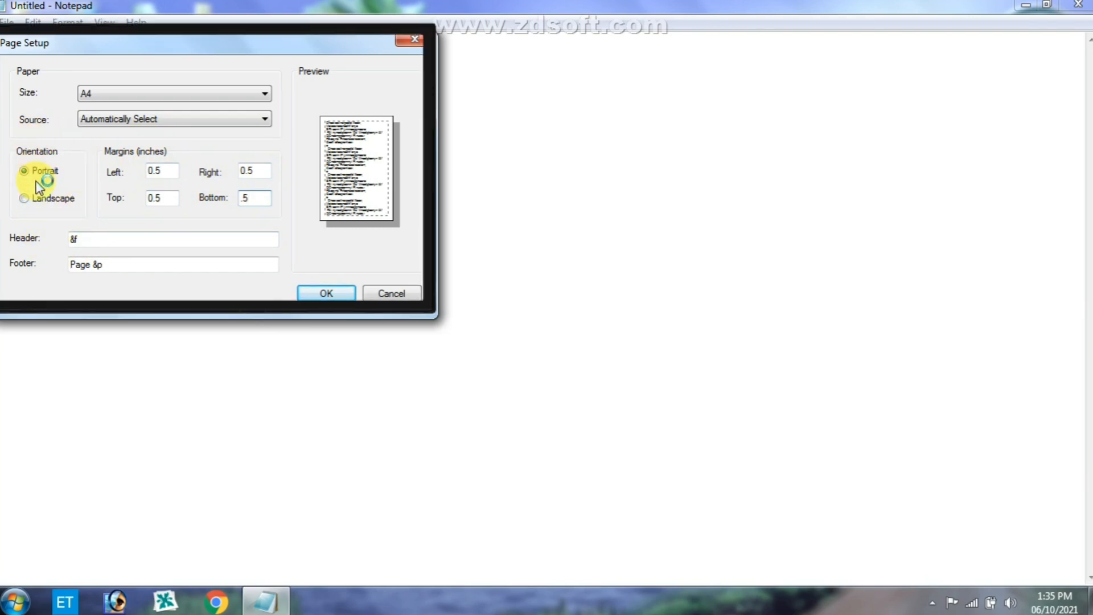
{"action": "left_click", "coordinate": [59, 171]}
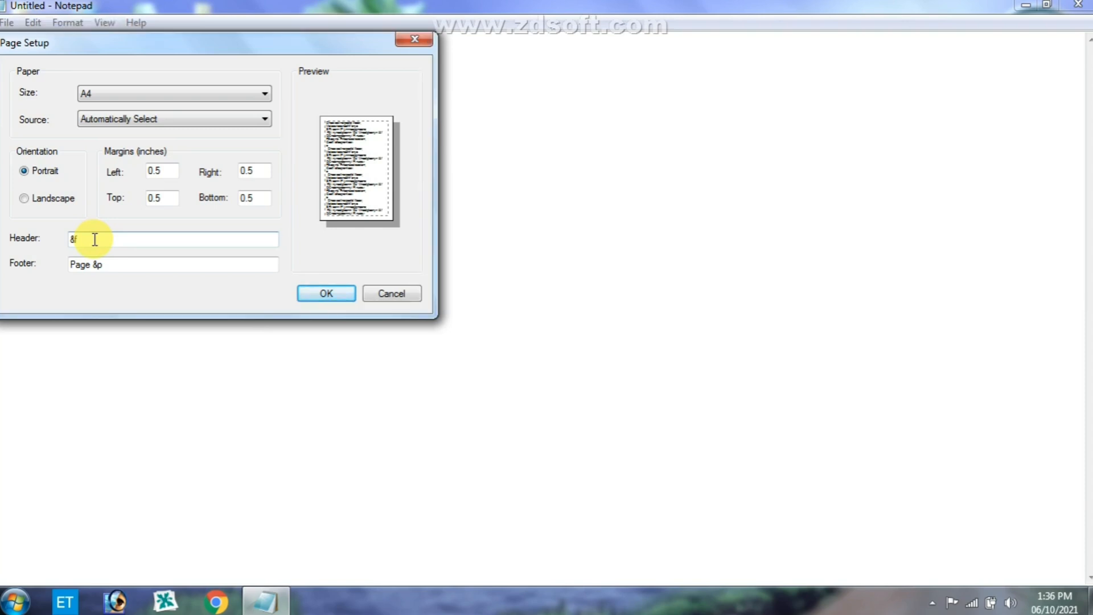
- Clear the page's header and footer text and apply the page setup
{"action": "left_click_drag", "start_coordinate": [94, 239], "coordinate": [46, 254]}
{"action": "key", "text": "BackSpace"}
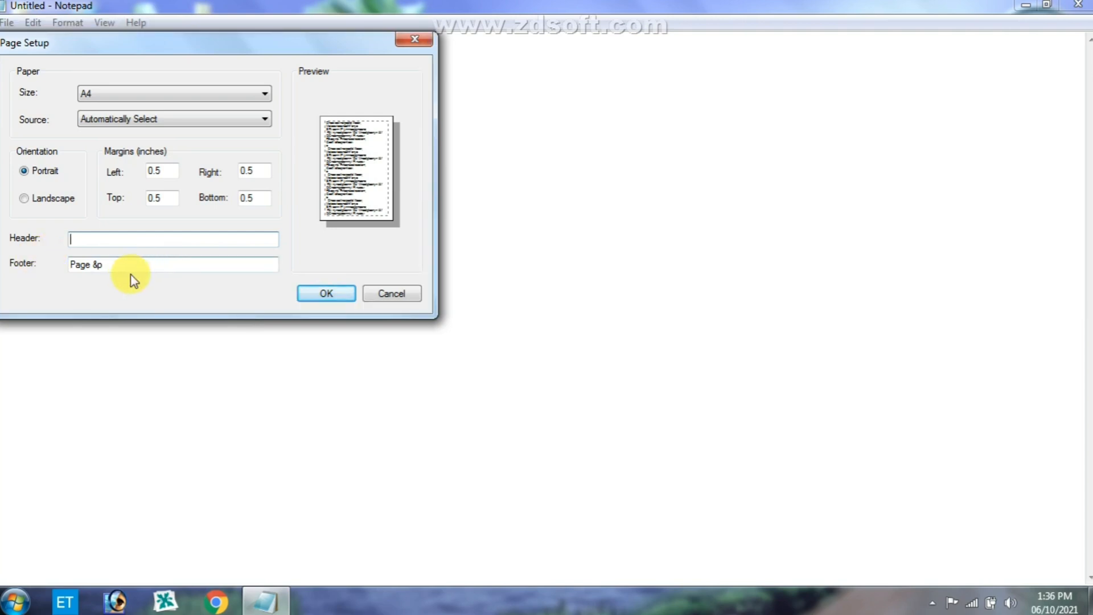
{"action": "left_click_drag", "start_coordinate": [115, 263], "coordinate": [29, 274]}
{"action": "key", "text": "BackSpace"}
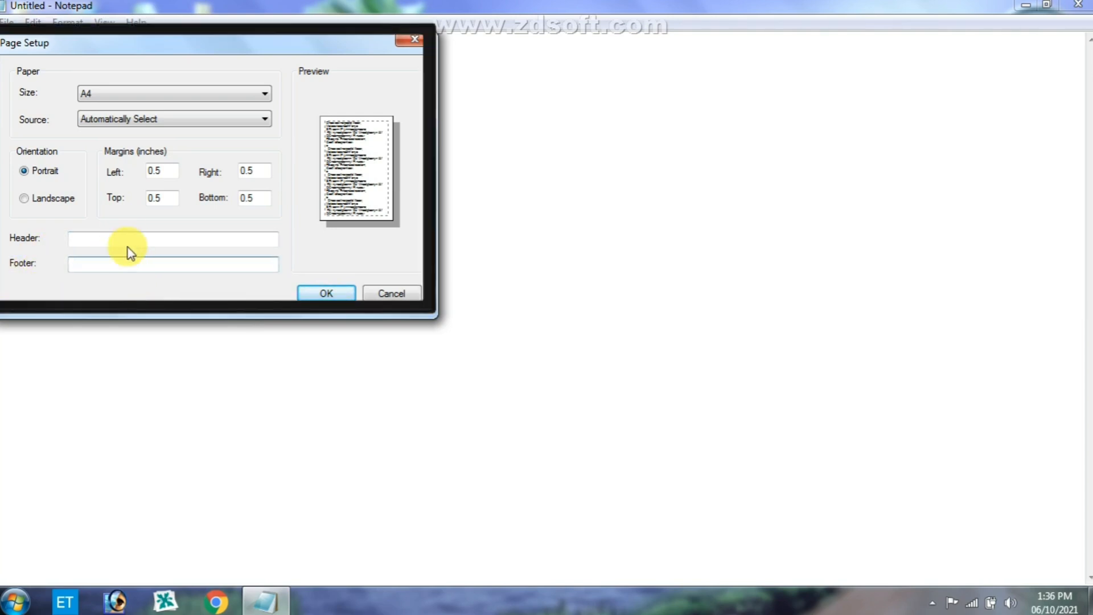
{"action": "left_click", "coordinate": [328, 293]}
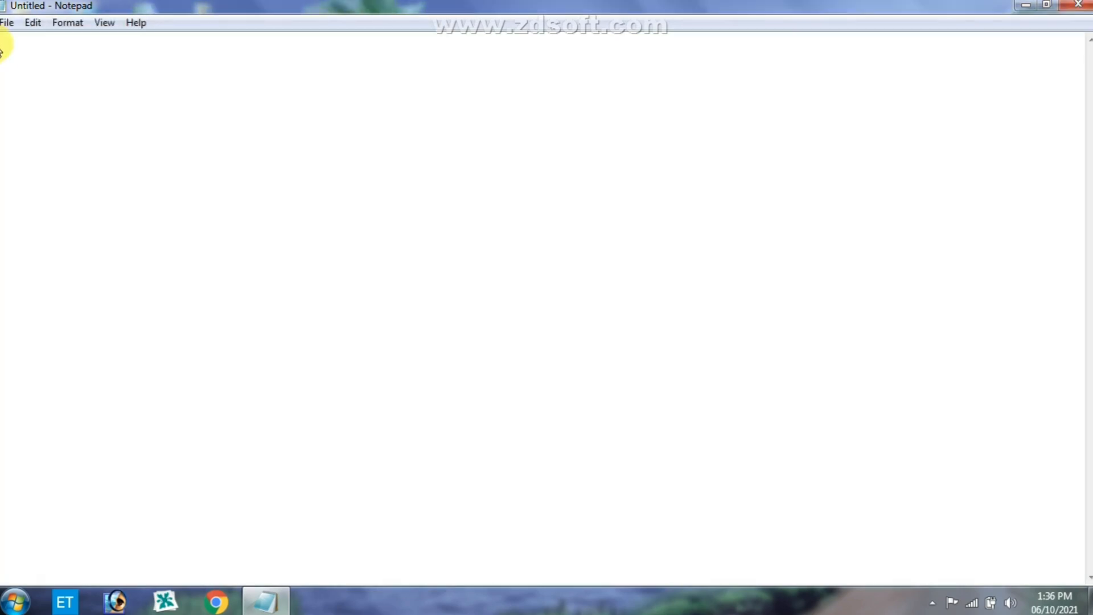
- Open the print settings for the document and choose the HP DJ 1200 series PCL3 printer
{"action": "left_click", "coordinate": [7, 24]}
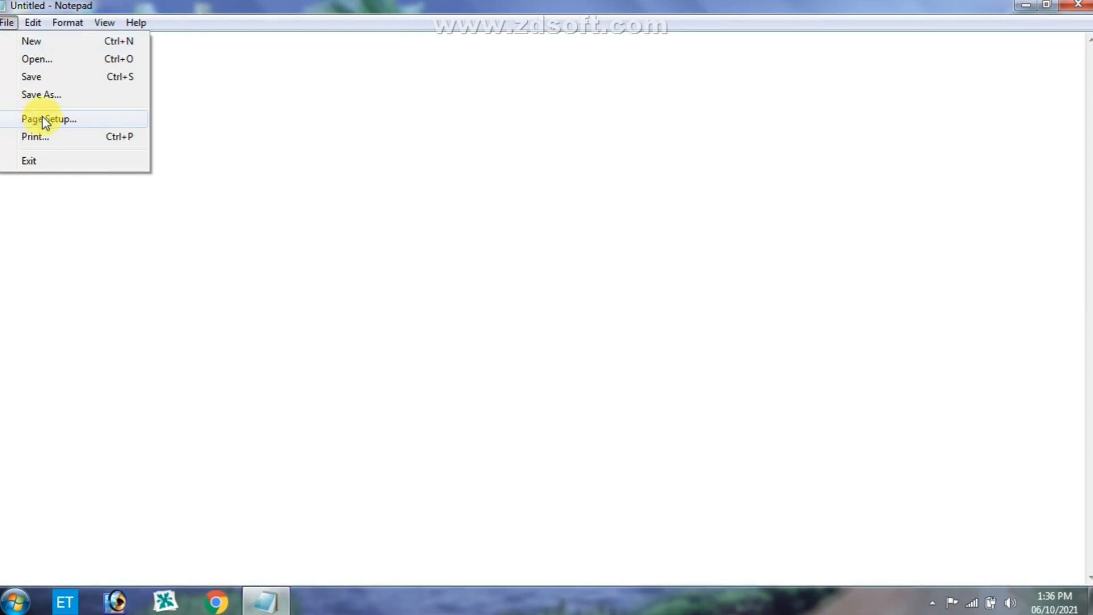
{"action": "left_click", "coordinate": [28, 137]}
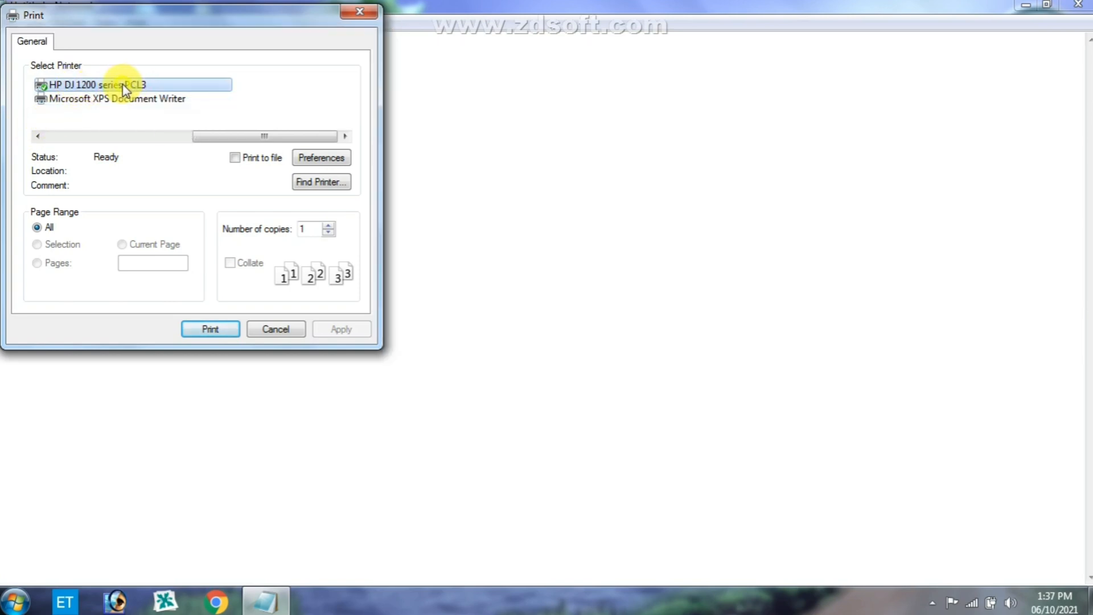
{"action": "left_click", "coordinate": [94, 86]}
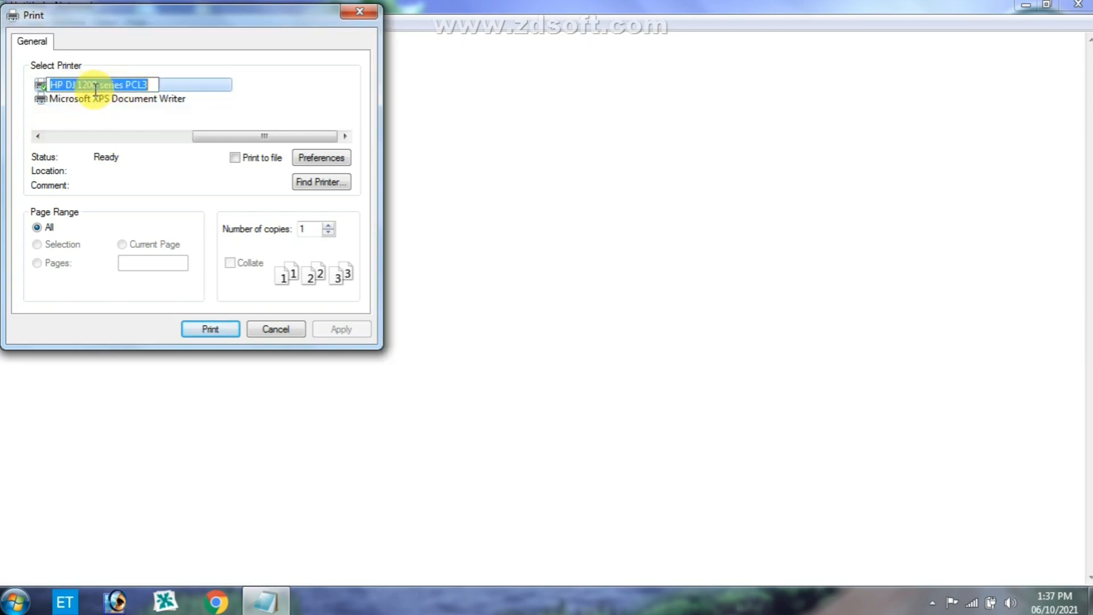
{"action": "left_click", "coordinate": [193, 88]}
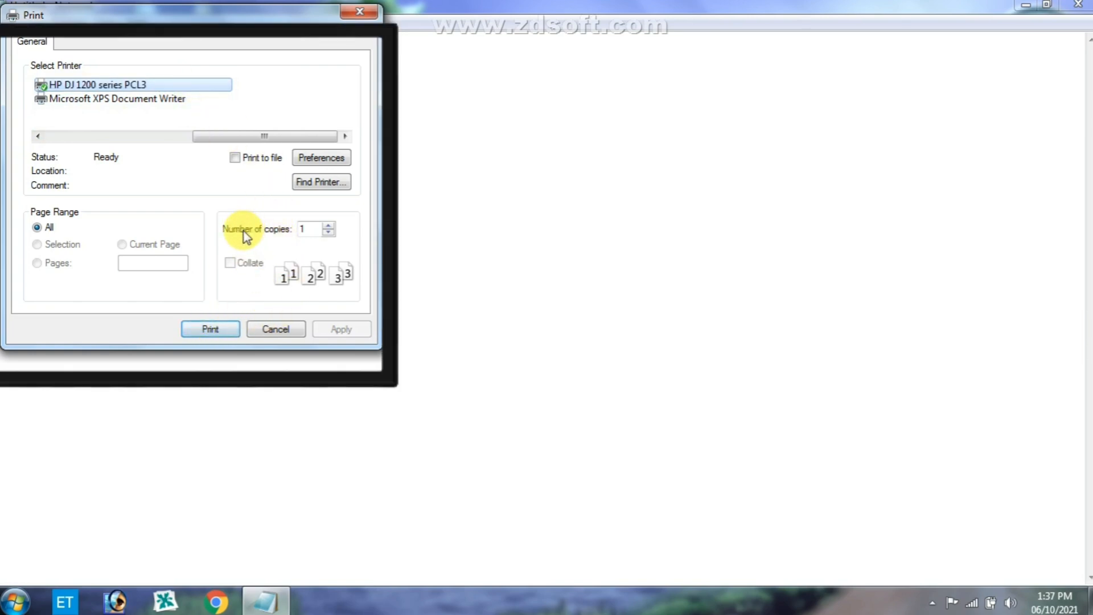
- Try raising the number of copies, return it to 1, and close the print settings without printing
{"action": "left_click", "coordinate": [329, 226]}
{"action": "left_click", "coordinate": [329, 226]}
{"action": "left_click", "coordinate": [328, 226]}
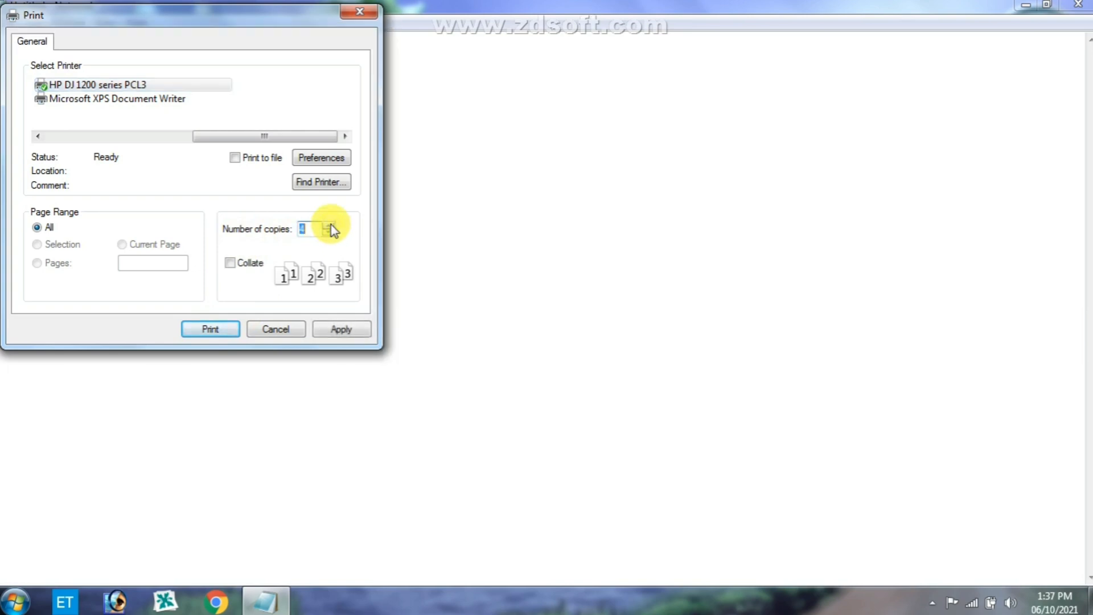
{"action": "left_click", "coordinate": [330, 225]}
{"action": "left_click", "coordinate": [331, 225]}
{"action": "left_click", "coordinate": [329, 232]}
{"action": "left_click", "coordinate": [329, 232]}
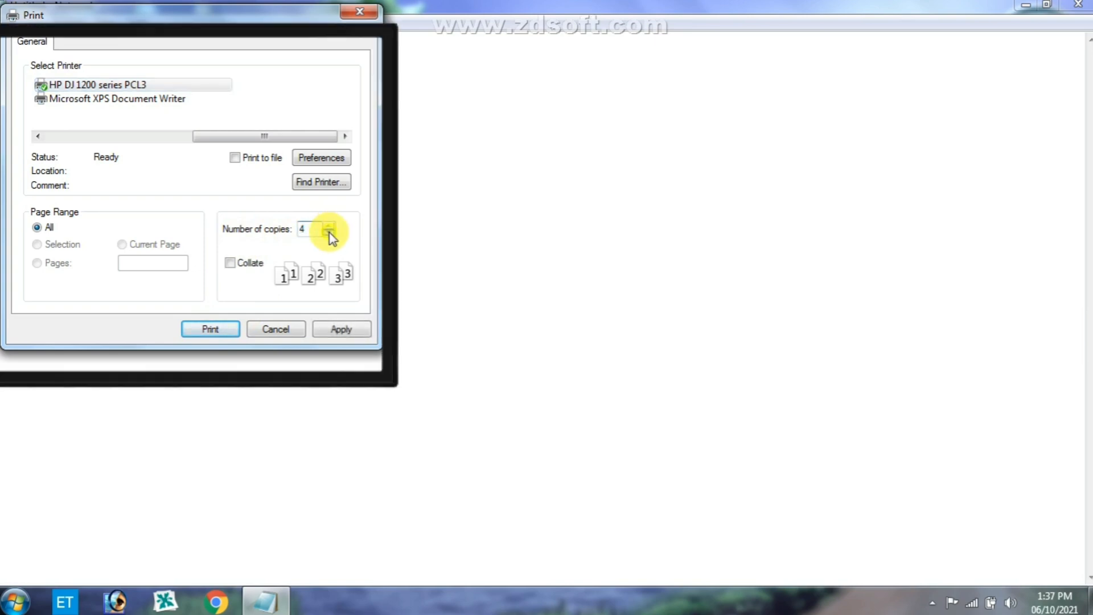
{"action": "left_click", "coordinate": [329, 232]}
{"action": "left_click", "coordinate": [329, 232]}
{"action": "left_click", "coordinate": [329, 232]}
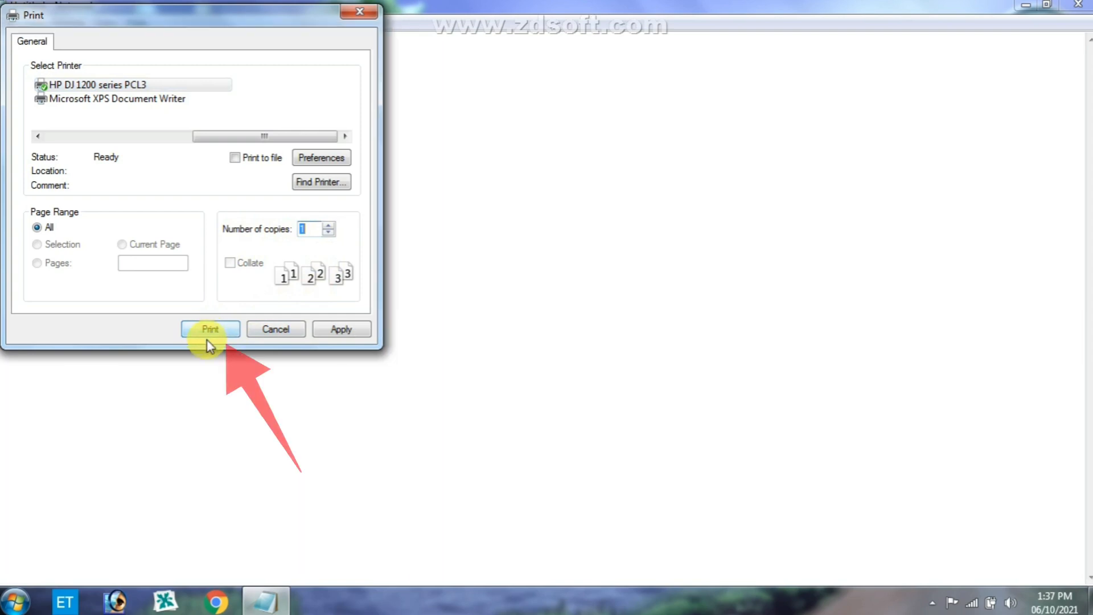
{"action": "left_click", "coordinate": [285, 331]}
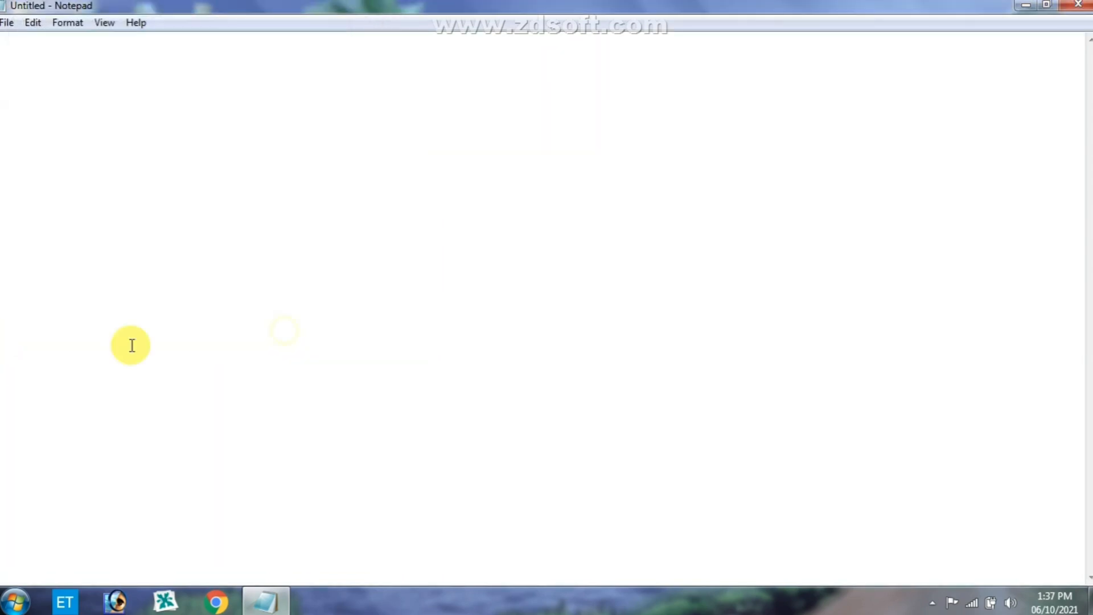
{"action": "left_click", "coordinate": [5, 23]}
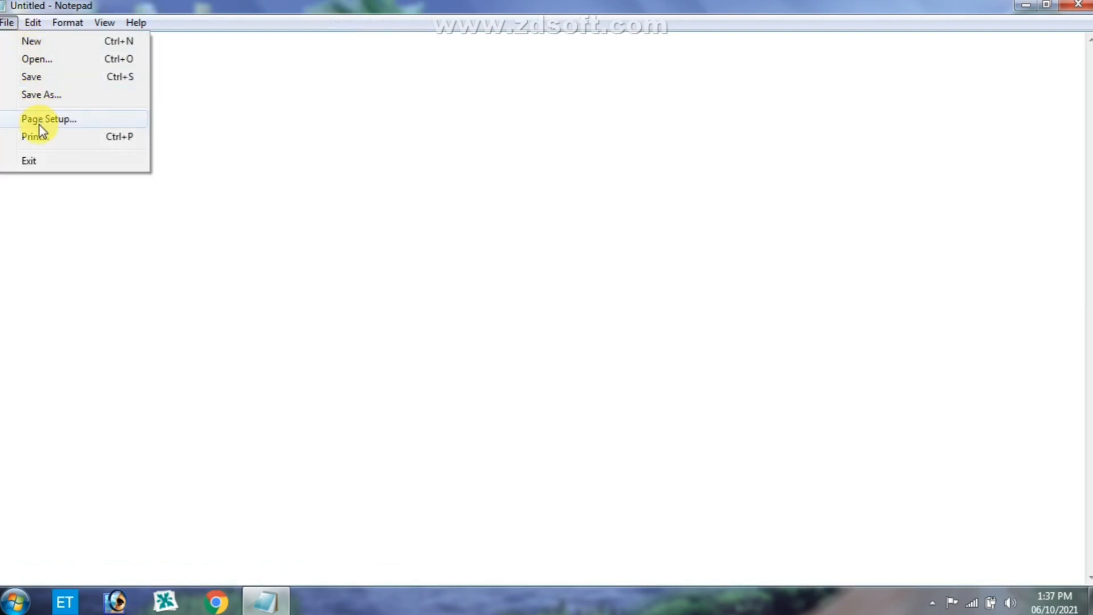
{"action": "left_click", "coordinate": [54, 212]}
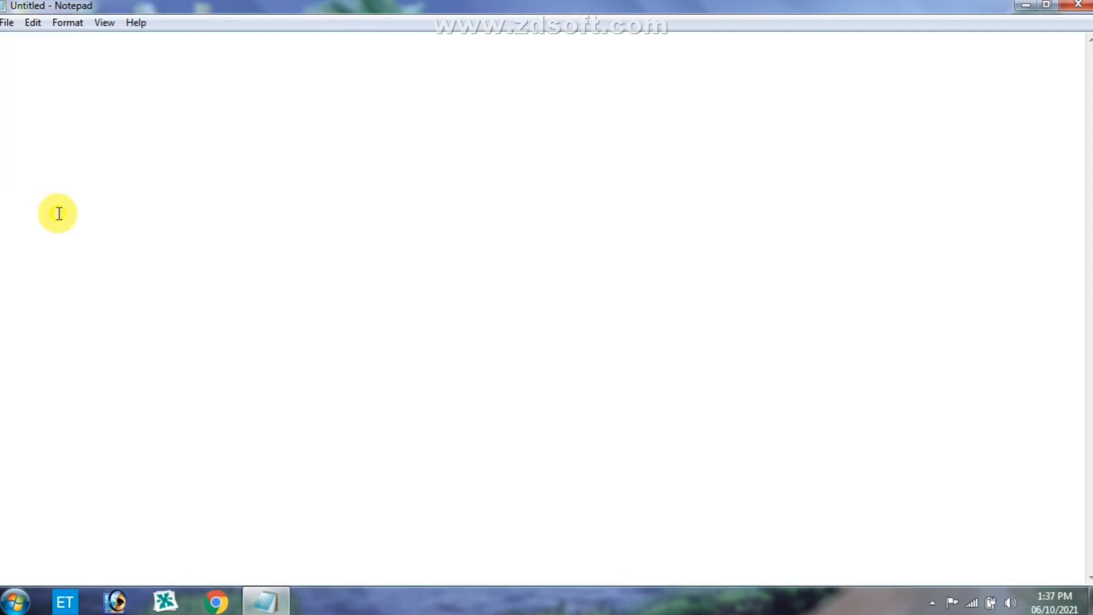